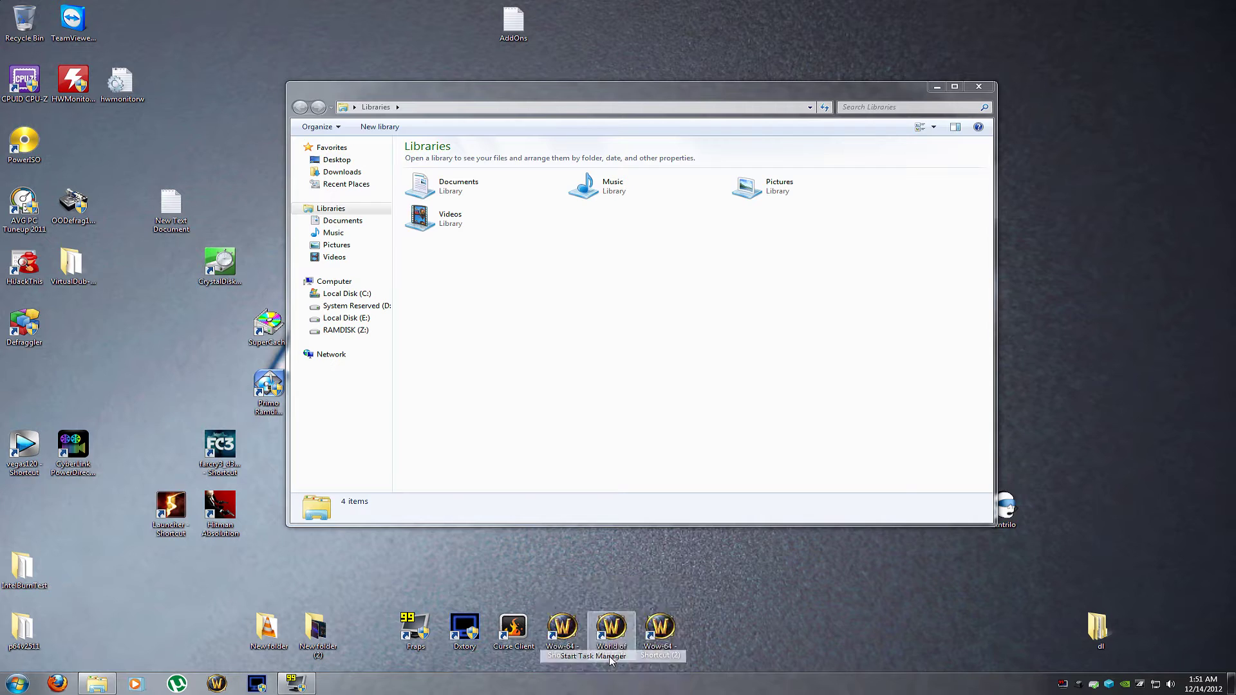
Arrange the Libraries window beside Task Manager's performance view and check the capacity of the RAMDISK (Z:) drive, closing Explorer when done.
drag(586, 103, 355, 171)
click(676, 289)
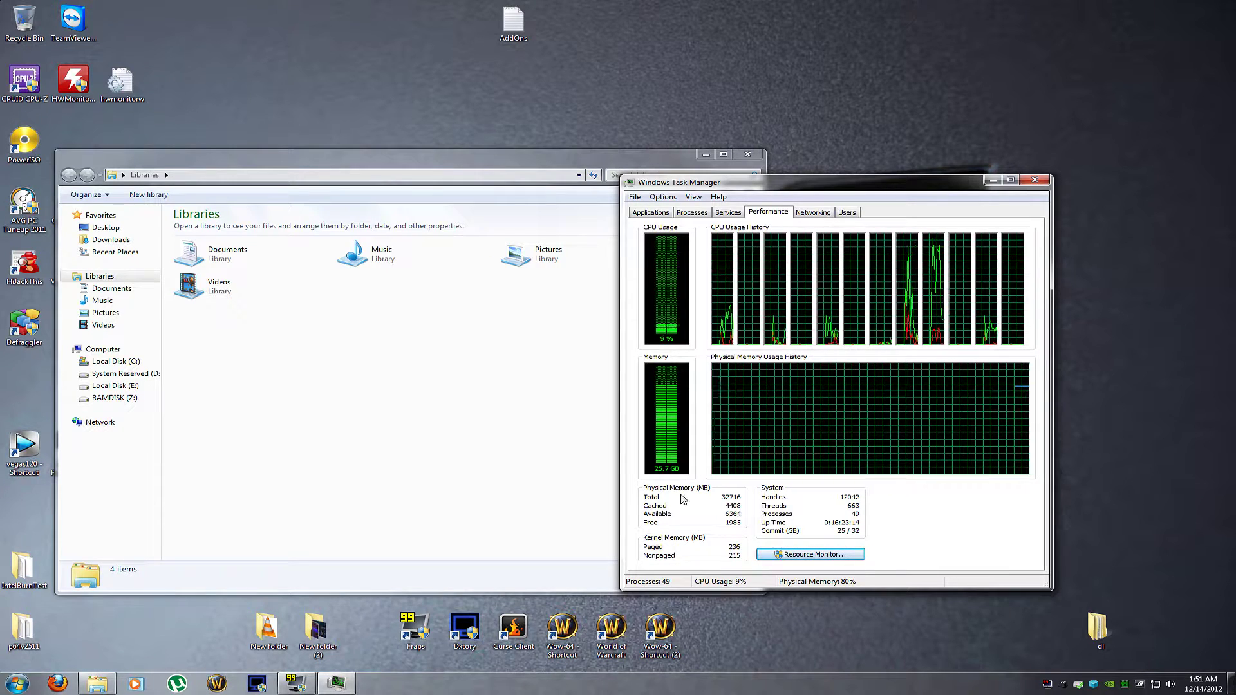
right_click(101, 398)
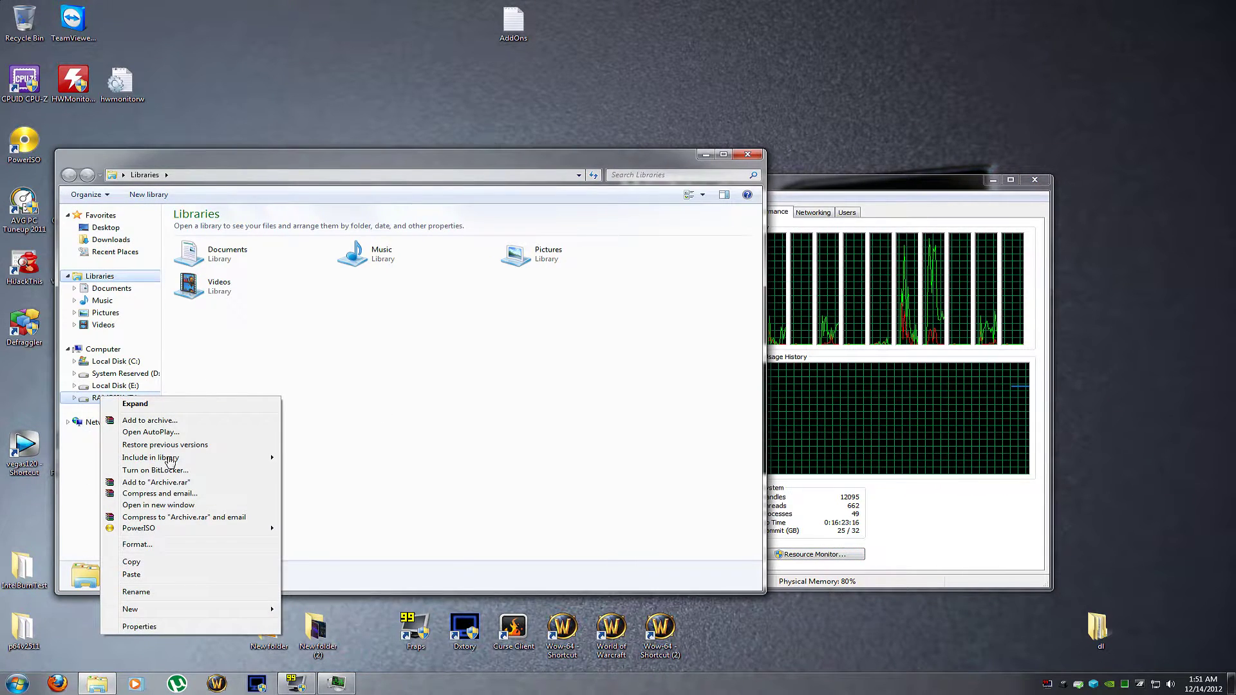
click(139, 627)
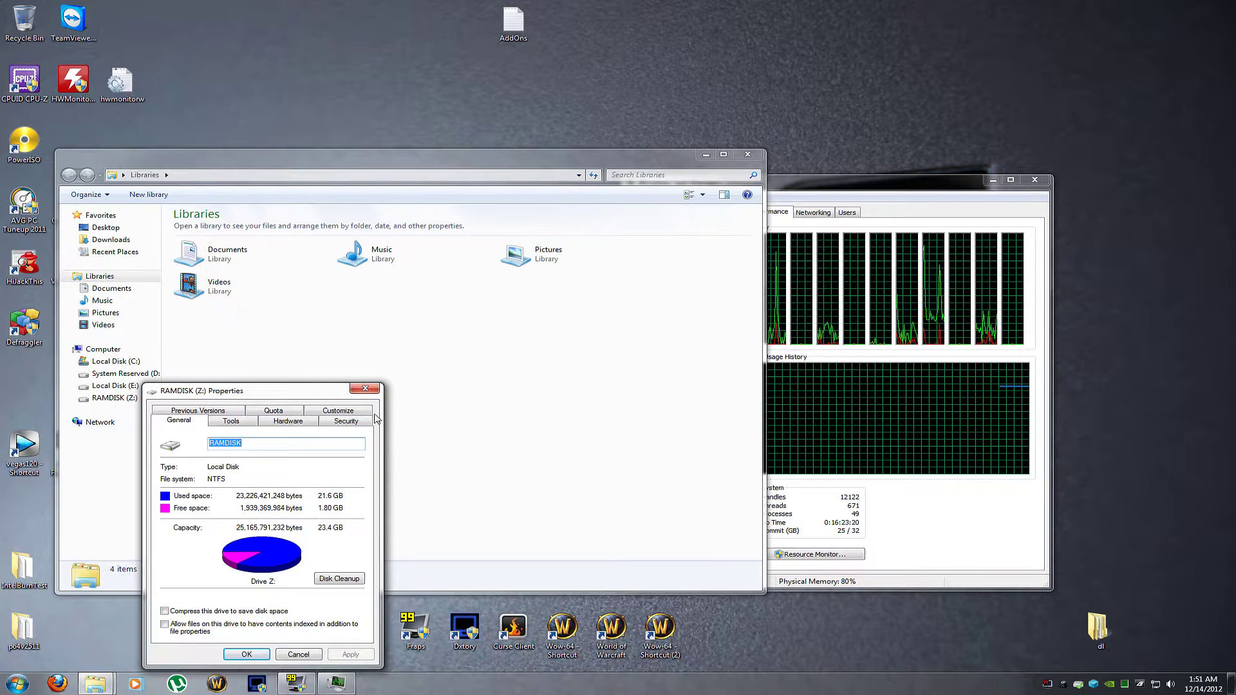
click(365, 388)
click(747, 154)
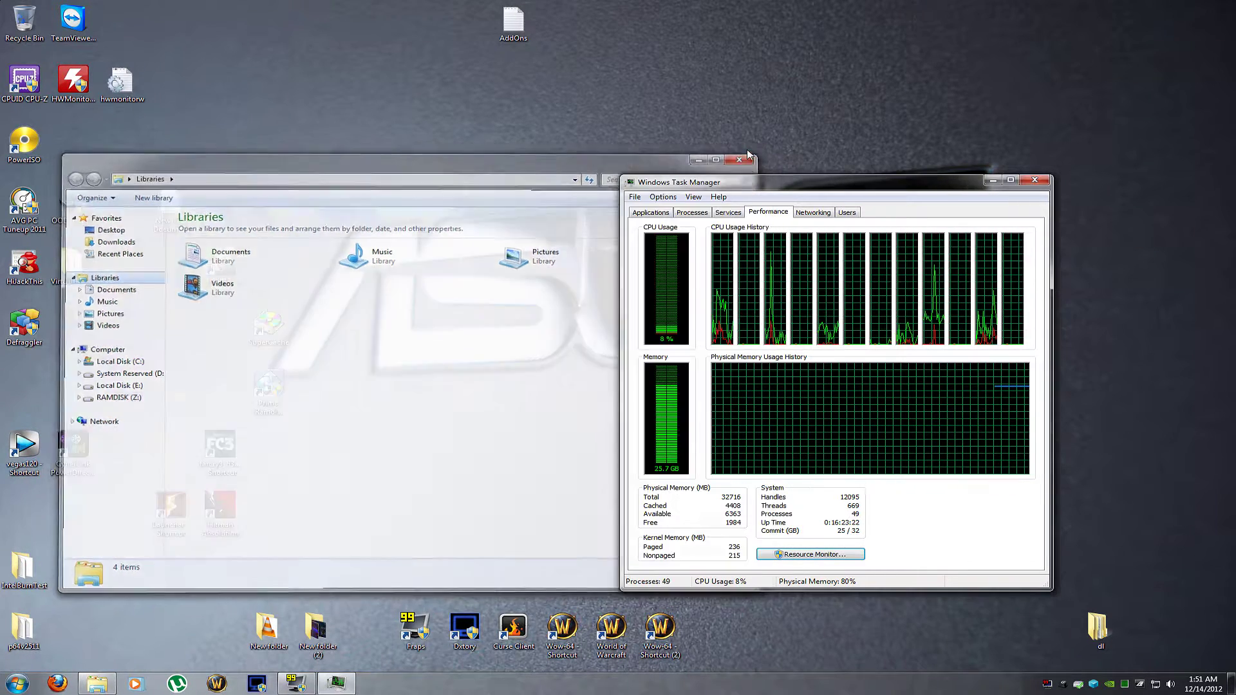
Open Defraggler, analyze the RAMDISK (Z:) drive, and defragment it despite the low free space.
click(40, 318)
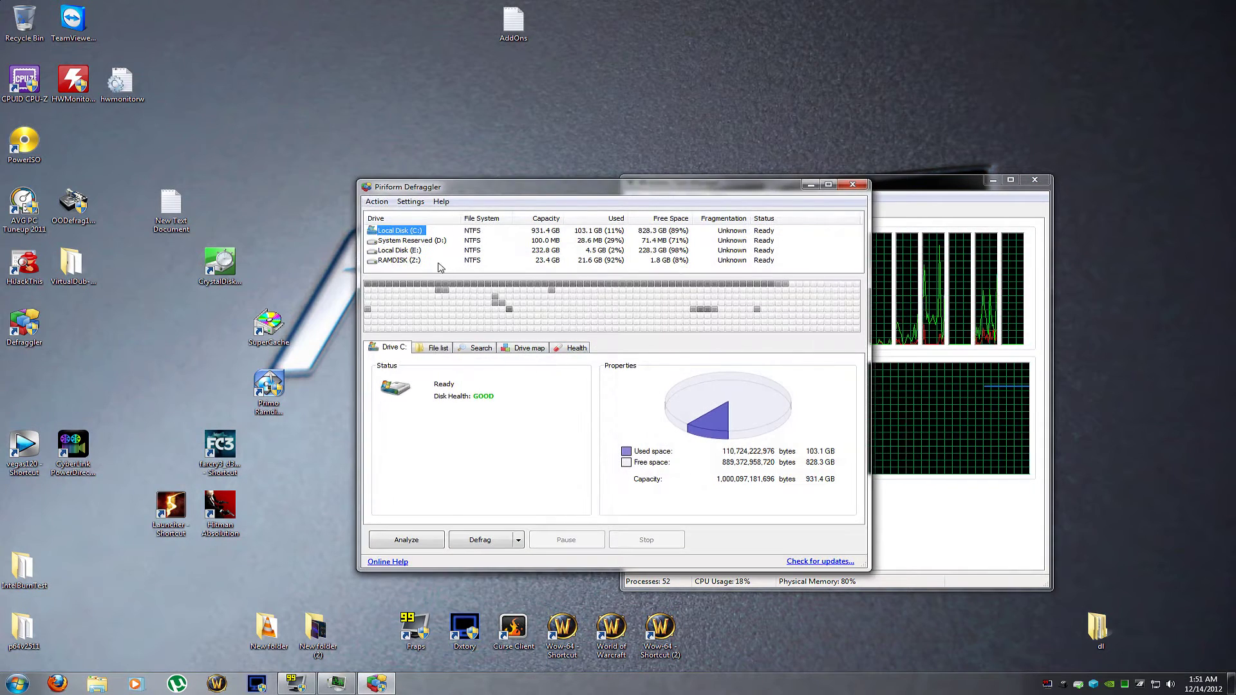
click(402, 260)
click(406, 539)
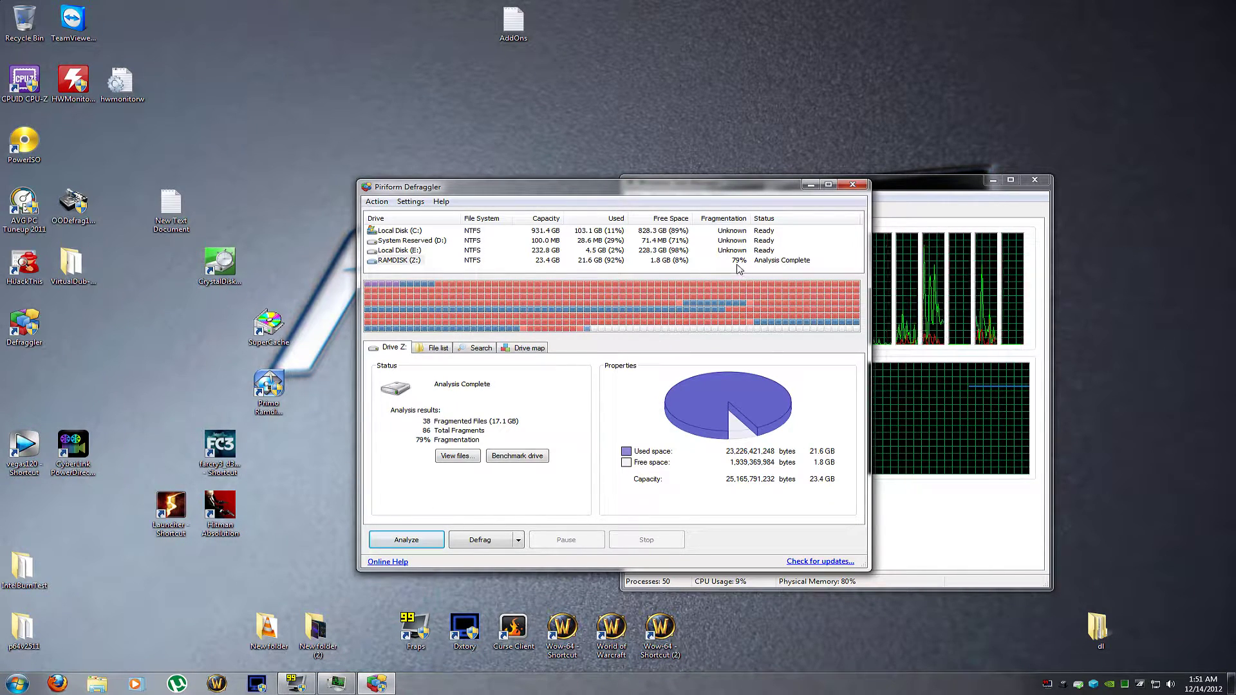
click(476, 545)
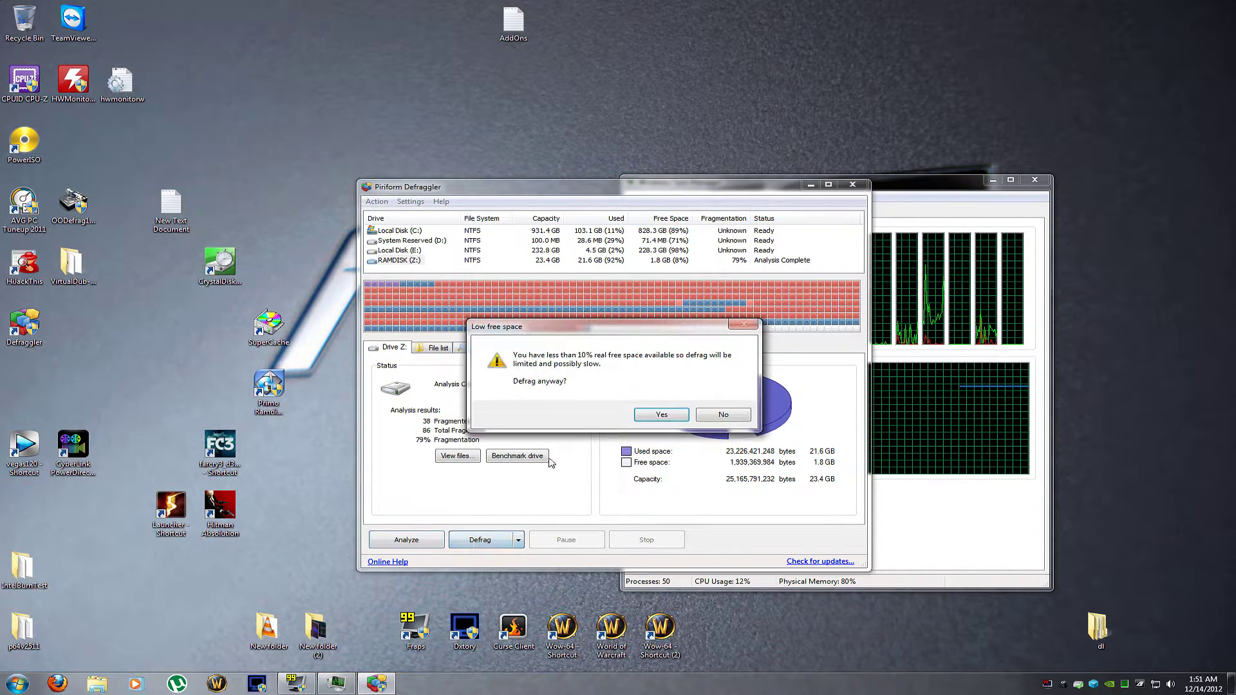
click(653, 417)
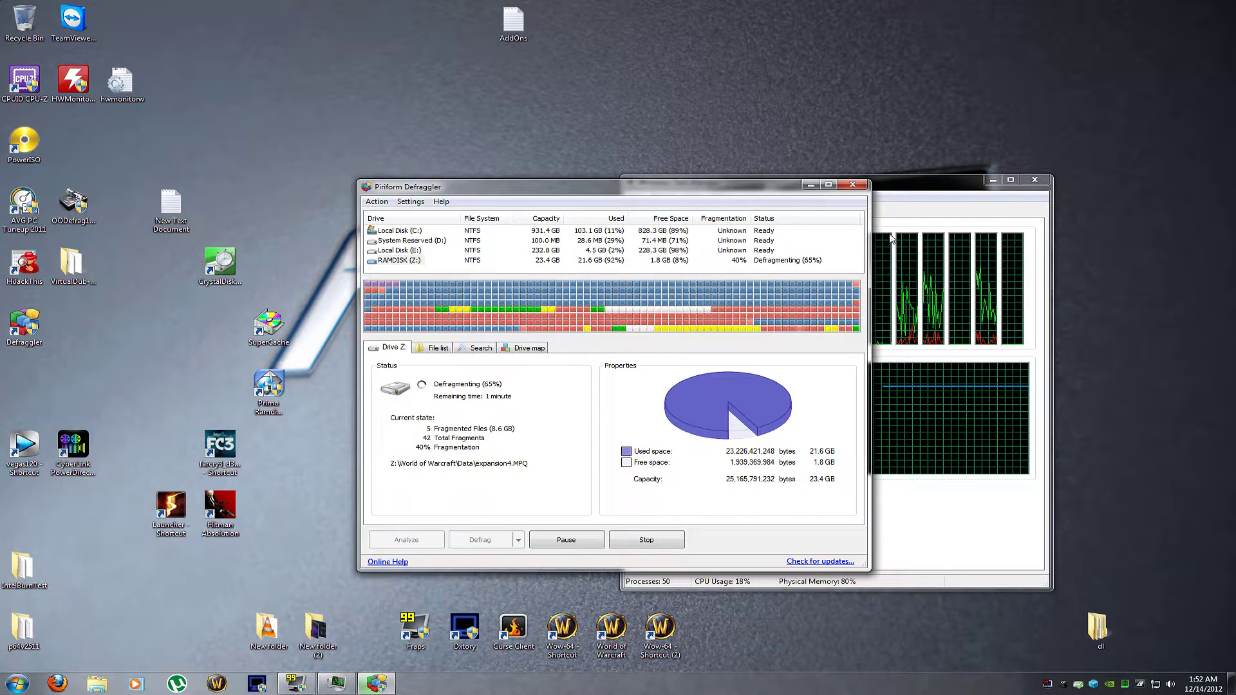
Open Resource Monitor from Task Manager and place its window beside the defragmenter.
click(888, 208)
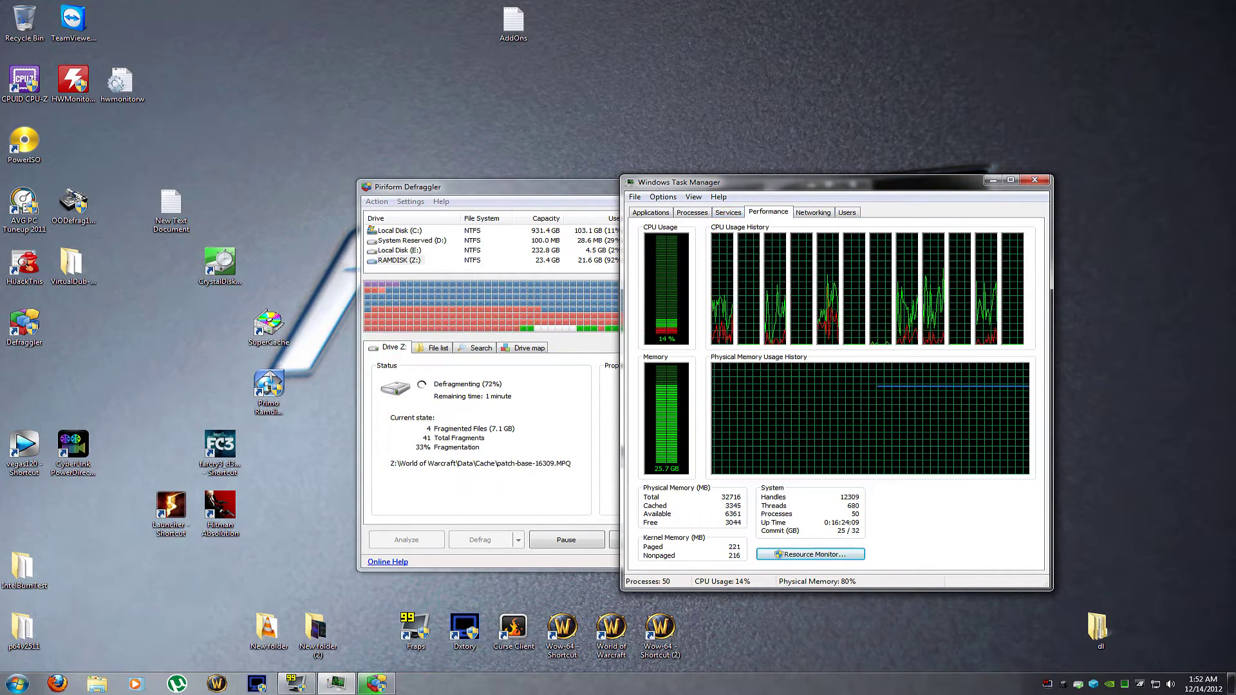
click(817, 555)
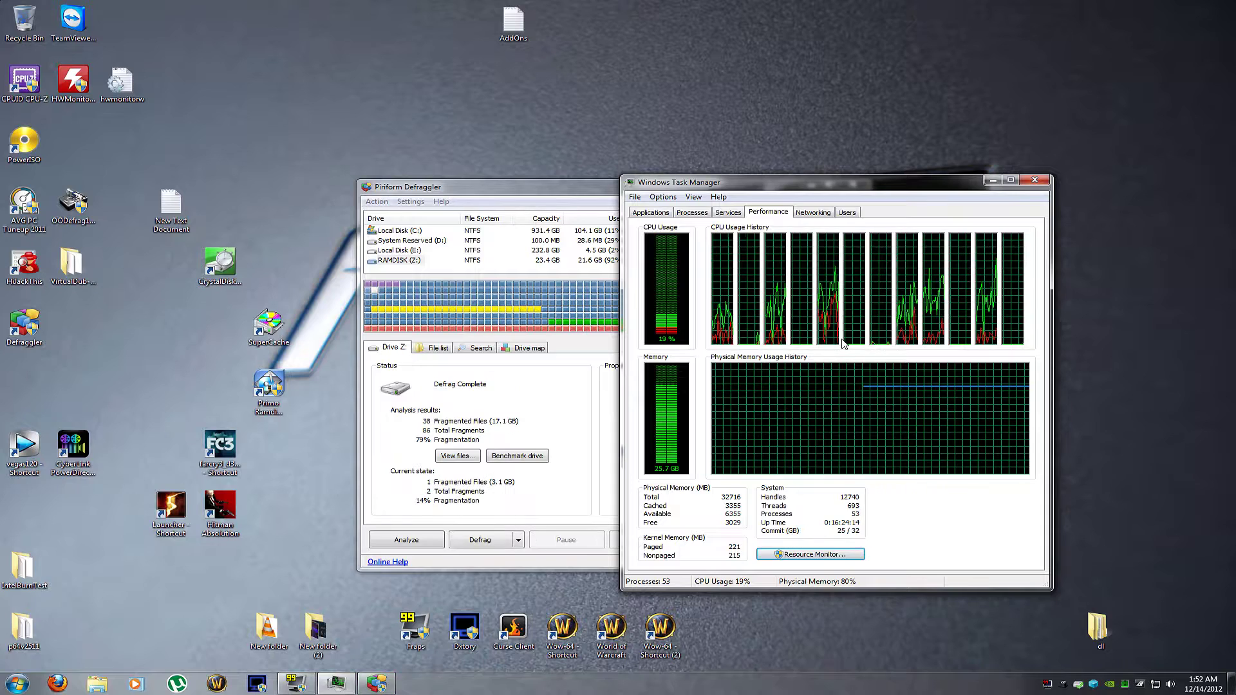
drag(434, 157, 349, 142)
Return to Defraggler and defragment the RAMDISK (Z:) drive two more times, accepting the limited free space.
click(579, 379)
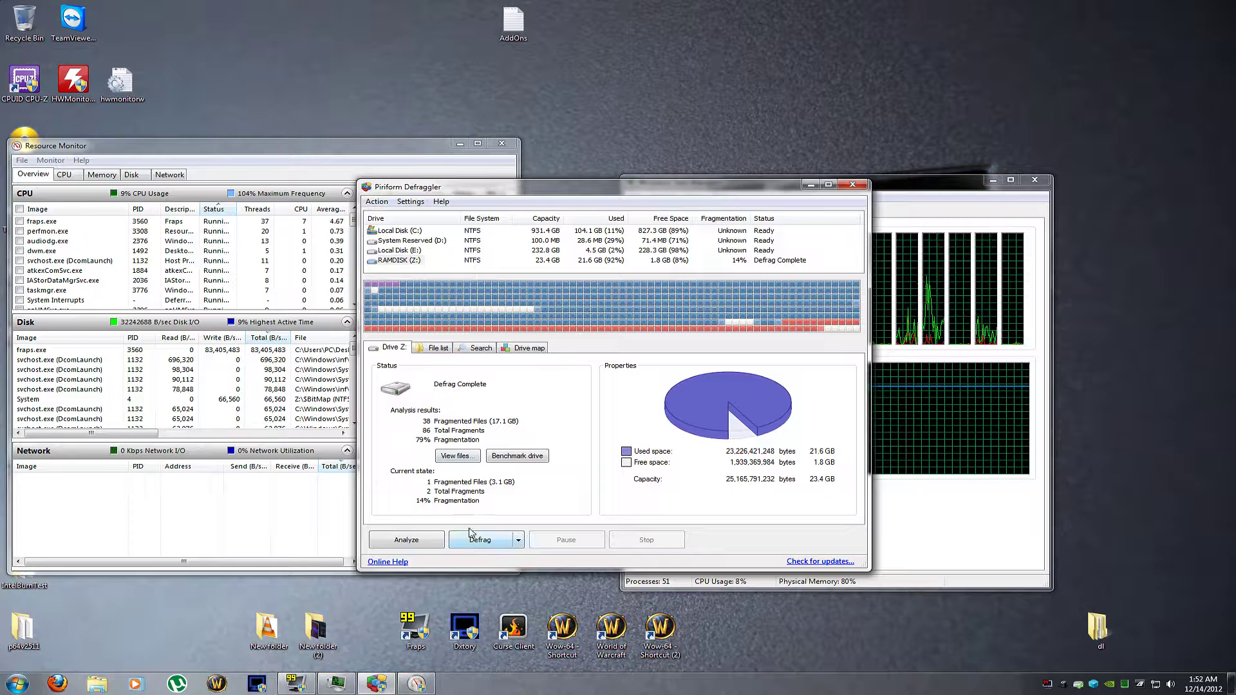
click(484, 543)
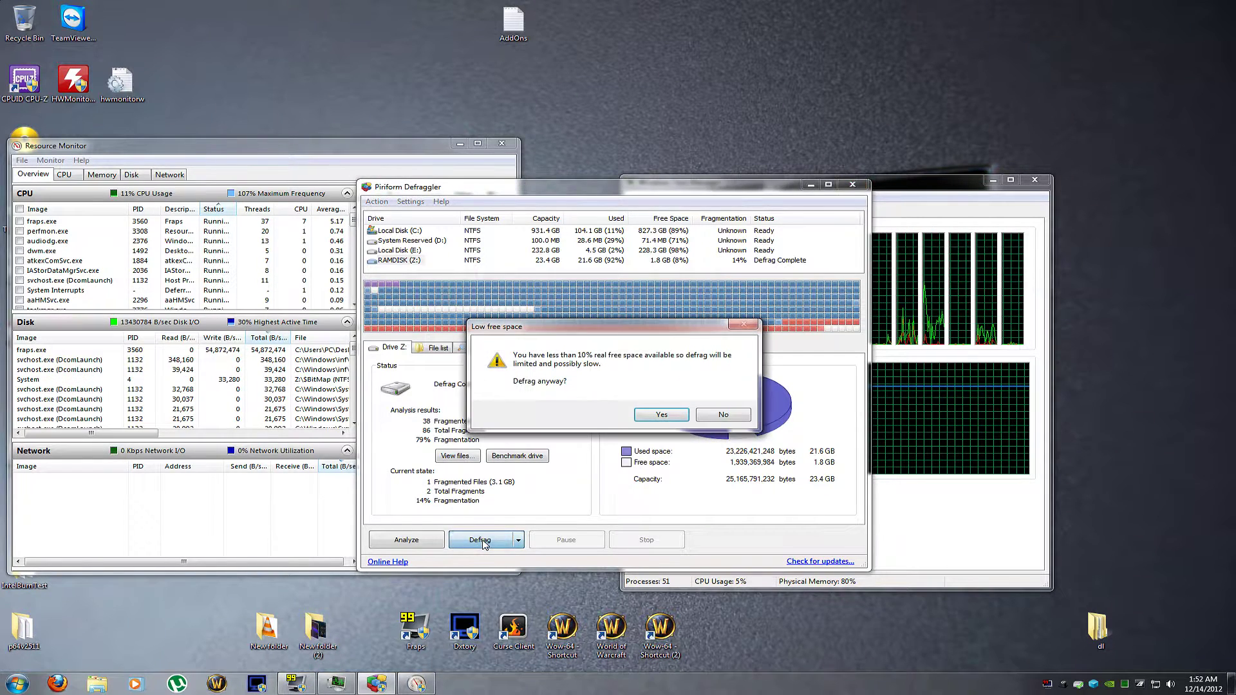
click(667, 417)
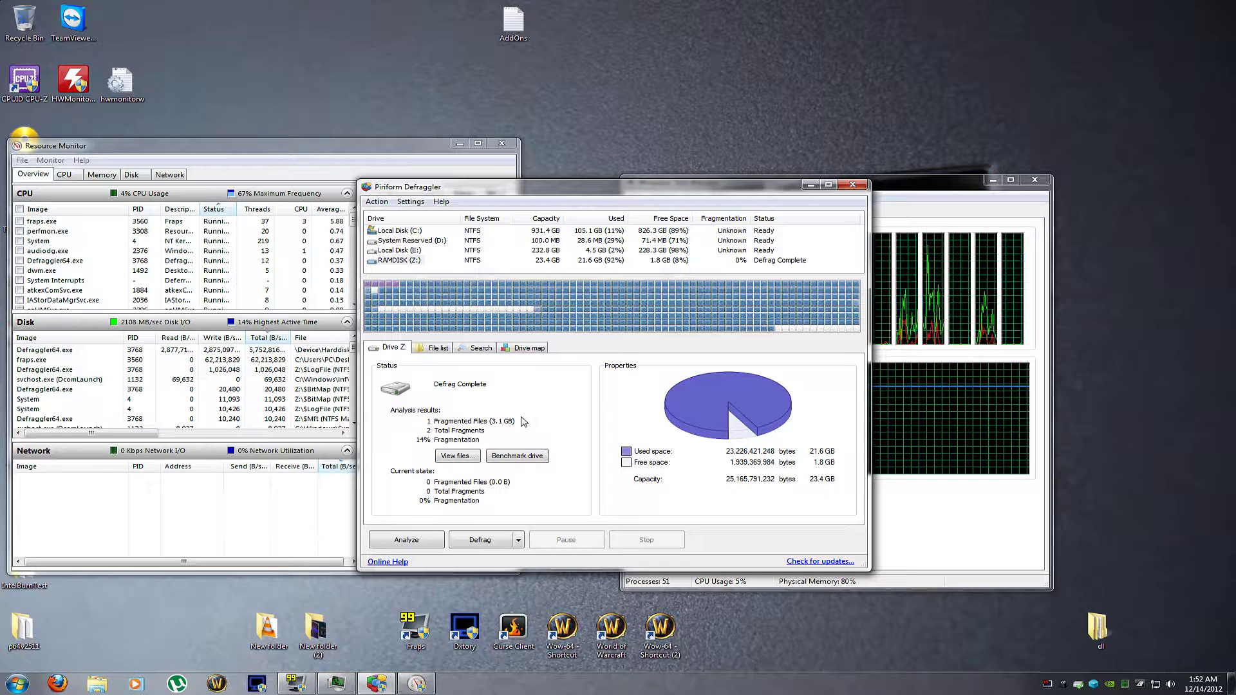
click(487, 534)
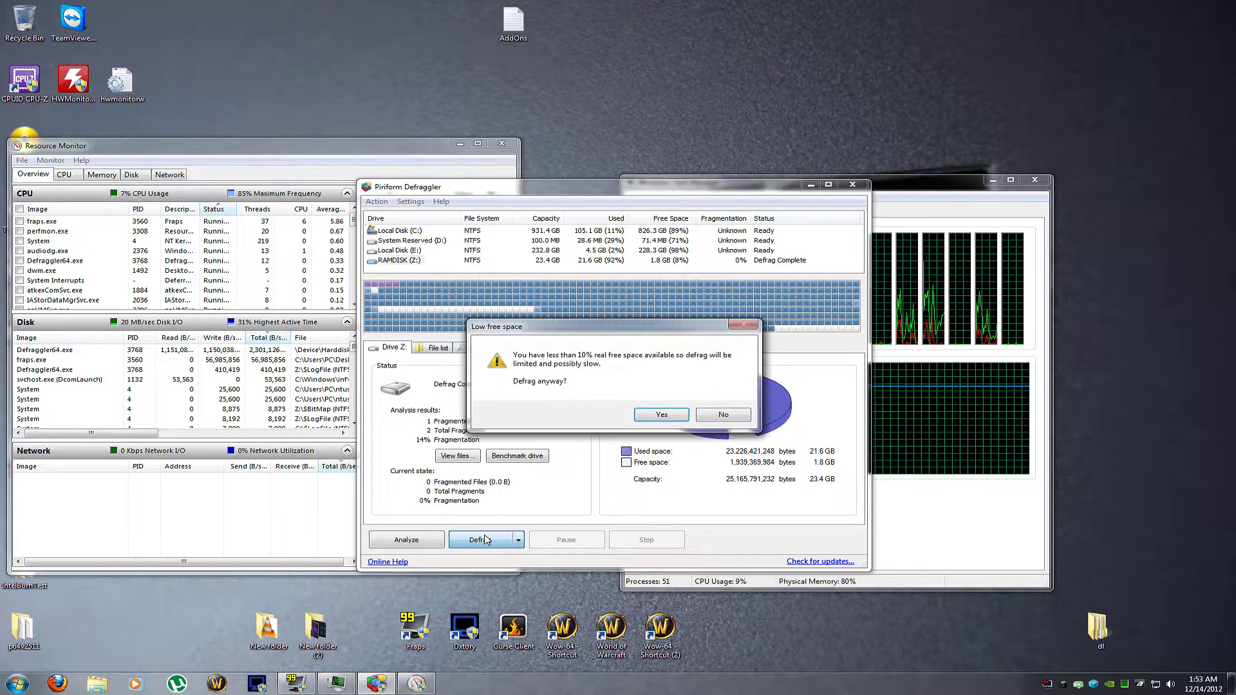
click(663, 415)
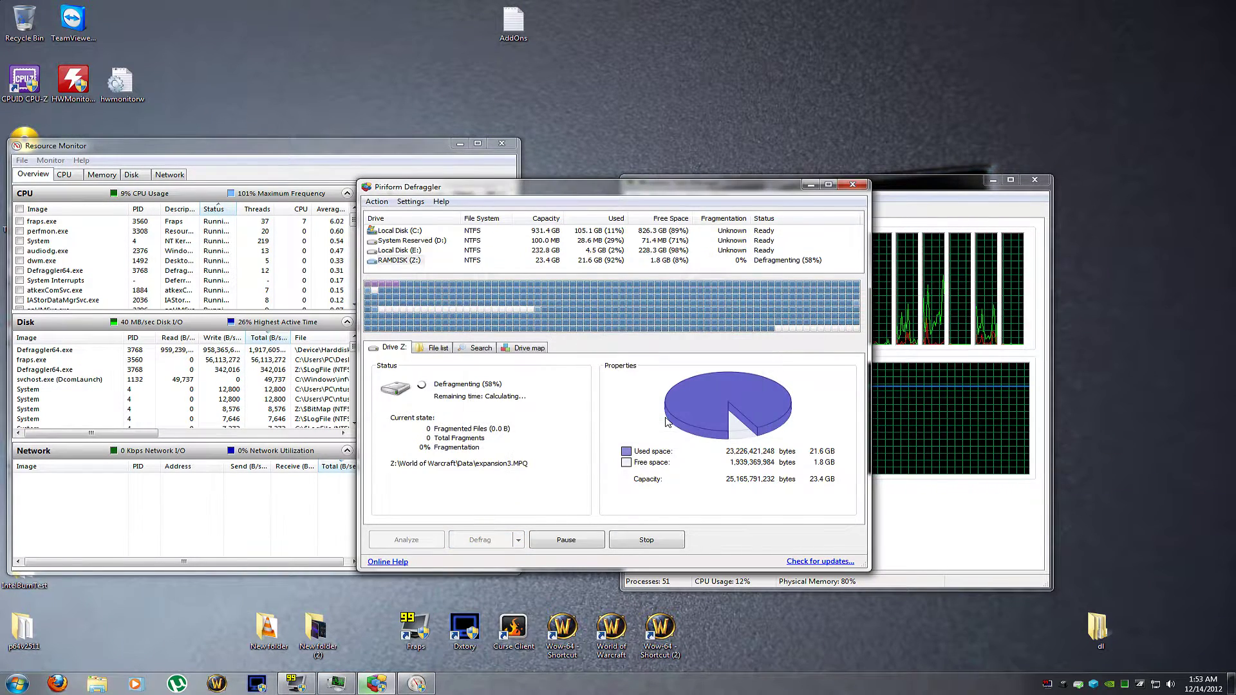
Switch to Resource Monitor, widen the disk Write column to examine Defraggler's throughput, and return to Defraggler.
click(281, 324)
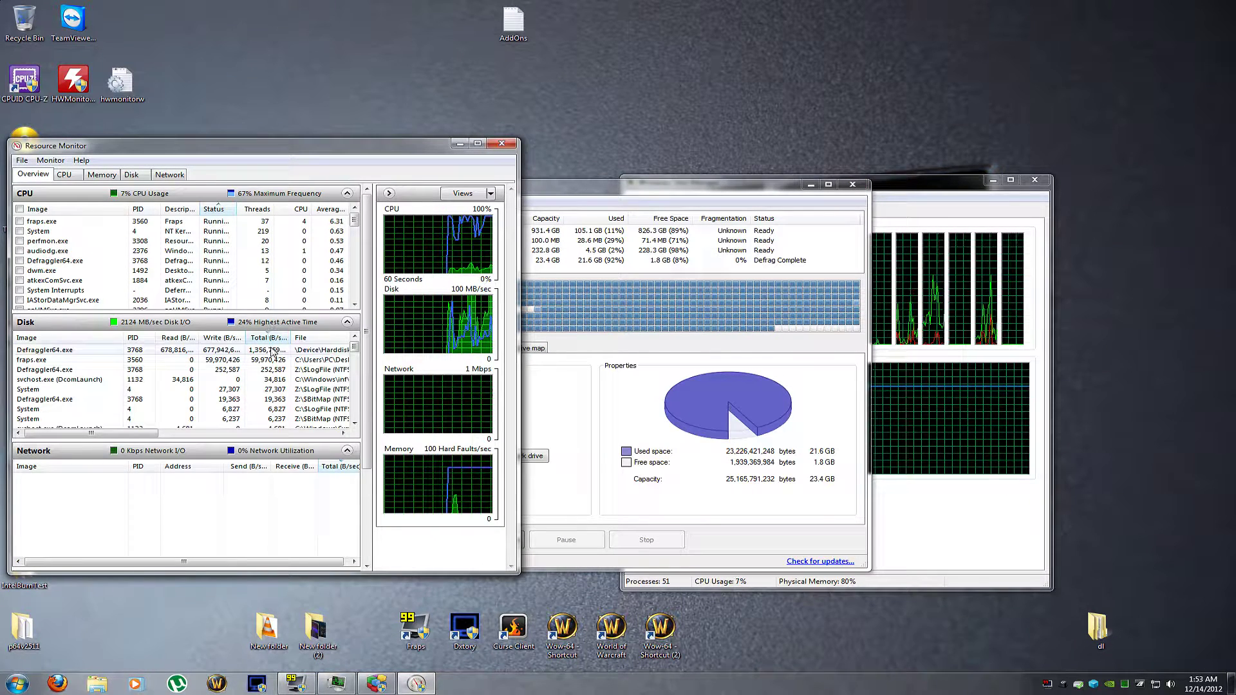
drag(245, 338, 260, 339)
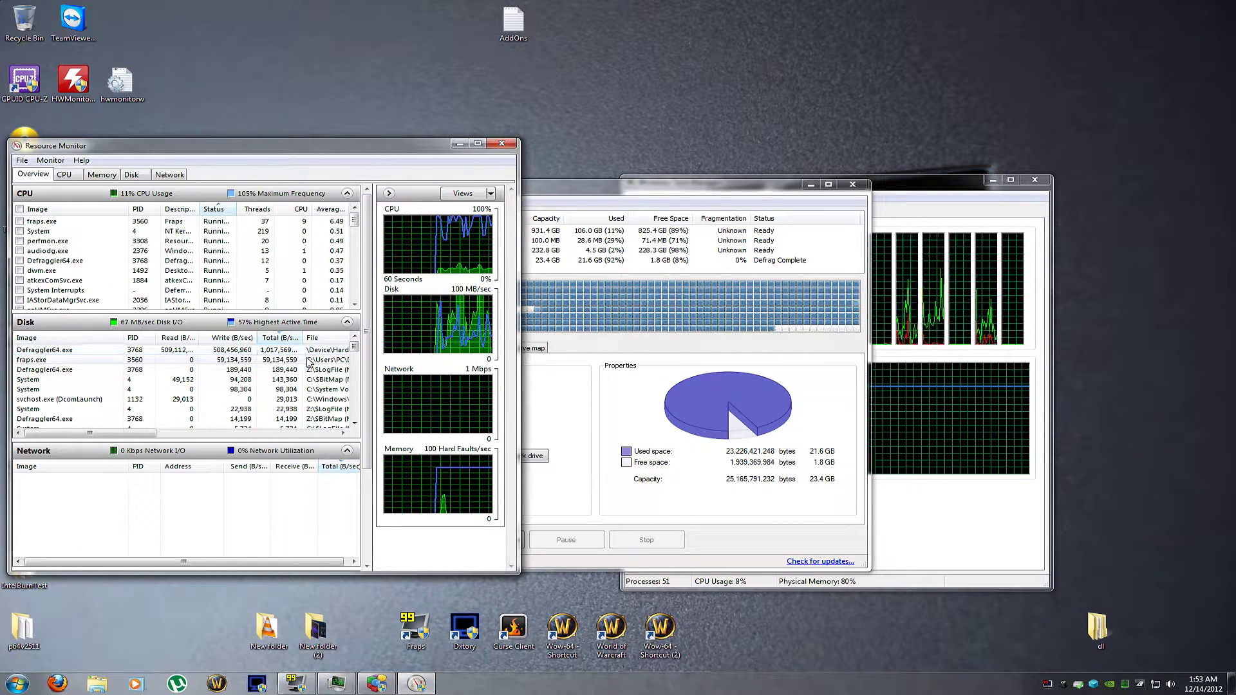
click(567, 380)
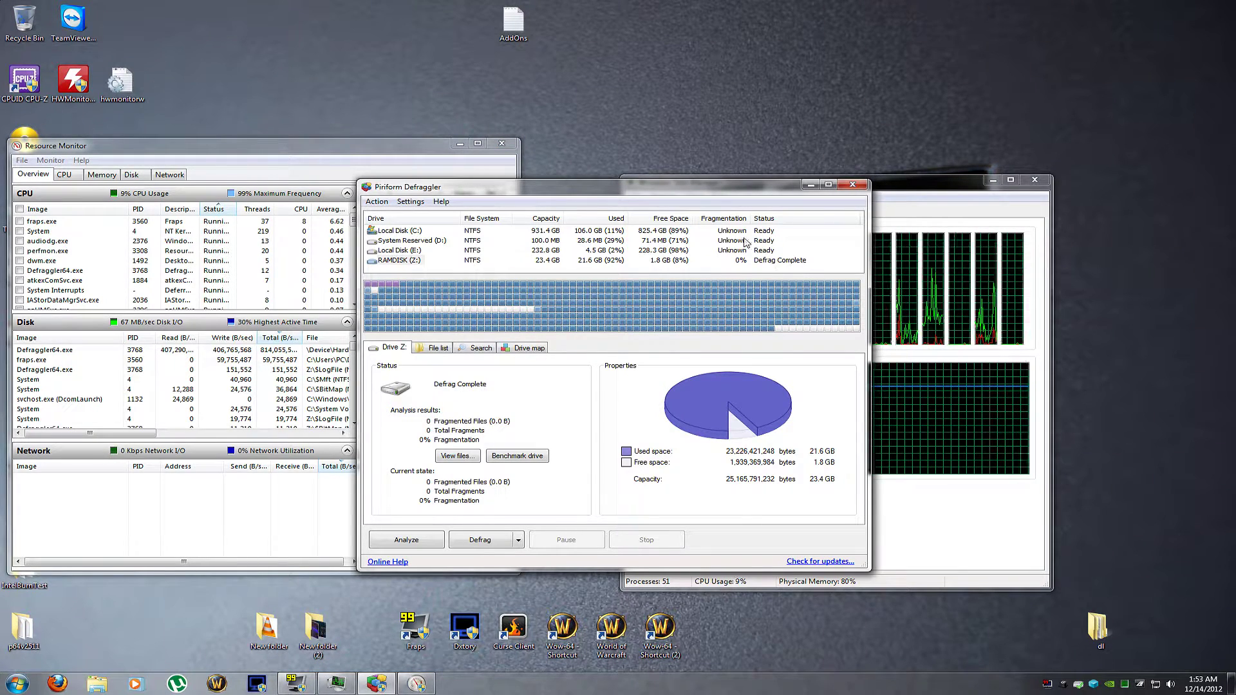
Close Defraggler and Resource Monitor, leaving Task Manager open.
click(853, 185)
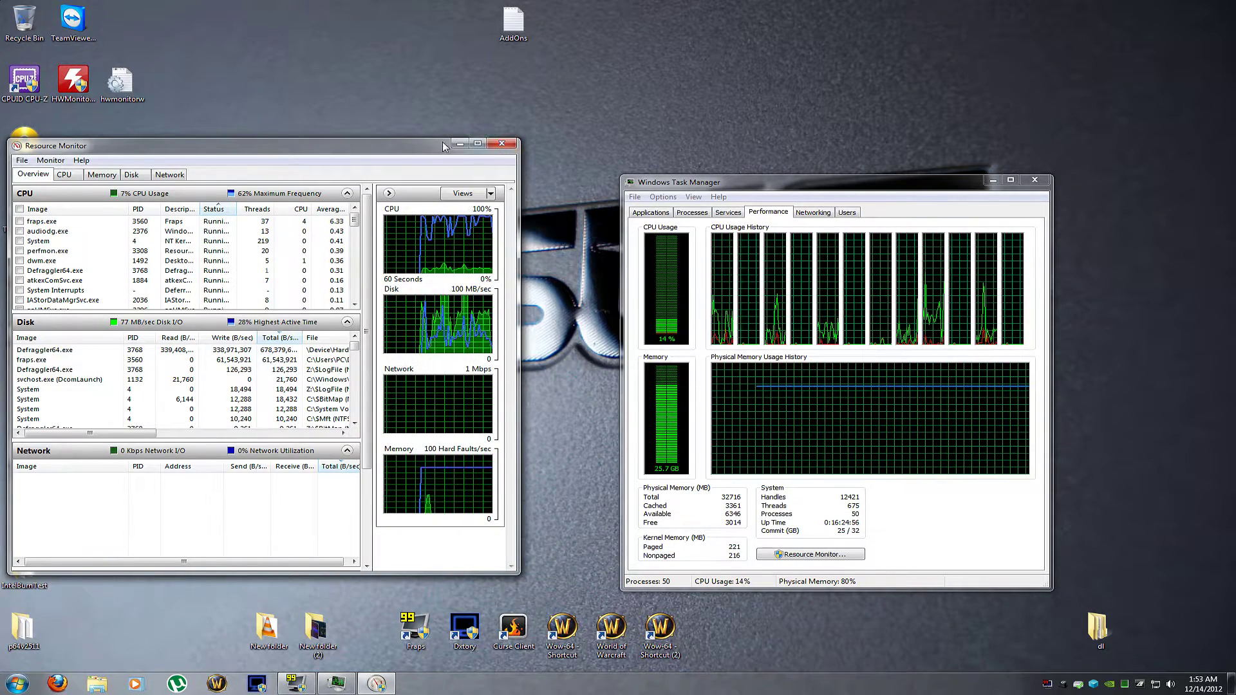
drag(367, 151, 414, 153)
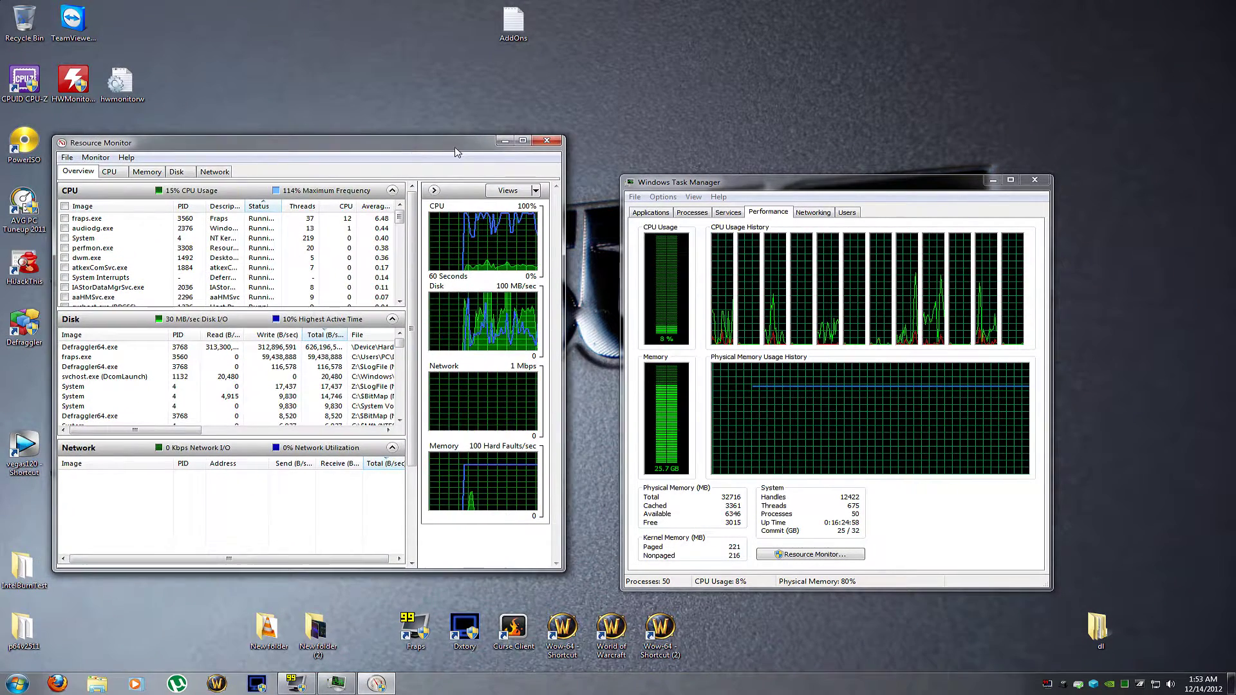
click(547, 141)
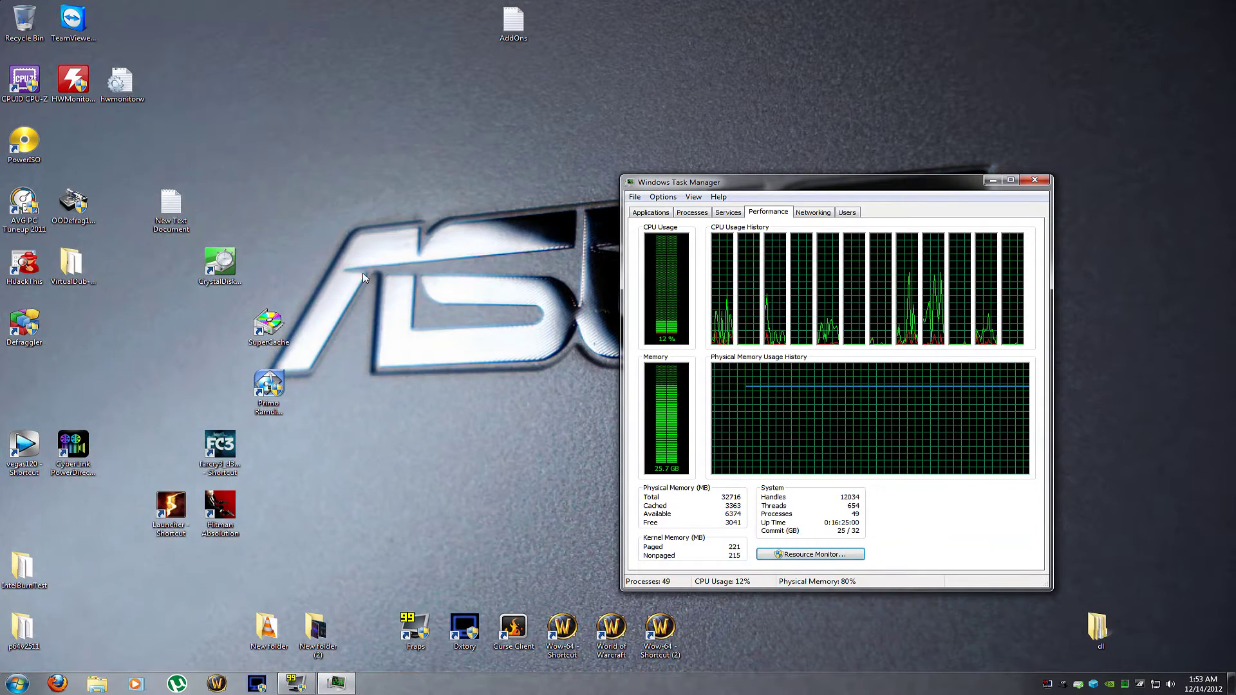
Open CrystalDiskMark, choose the Z: drive as the test target, and run all benchmarks.
double_click(219, 263)
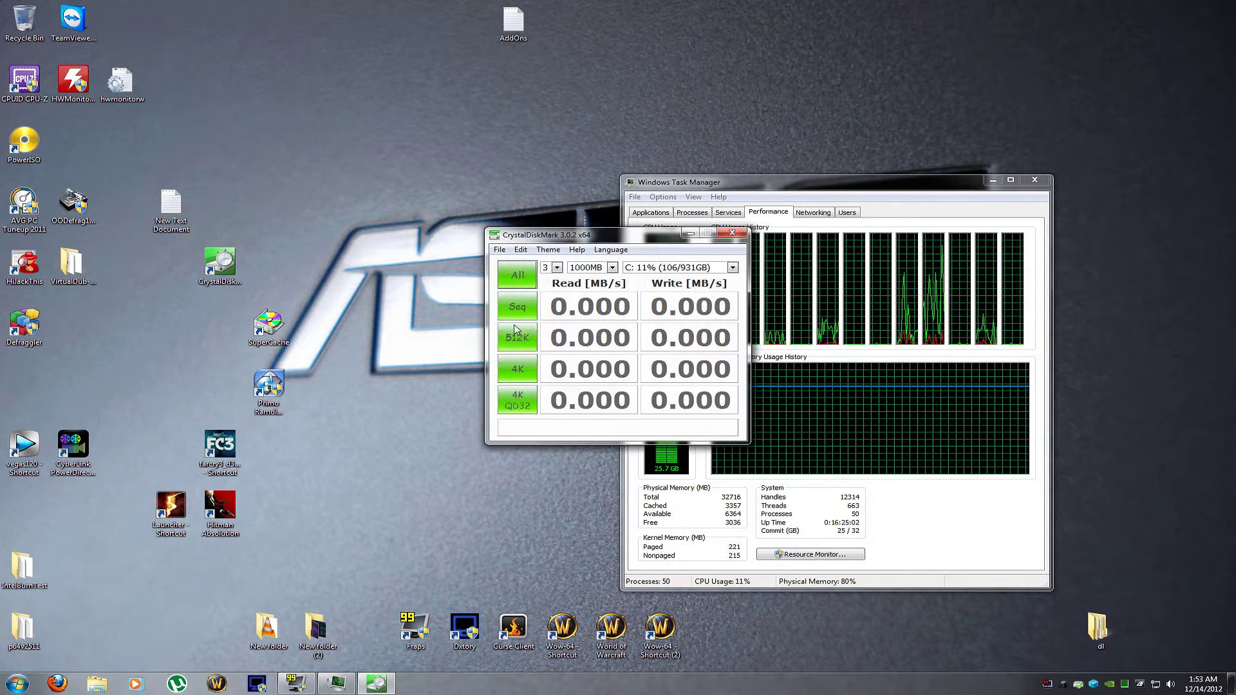
click(683, 269)
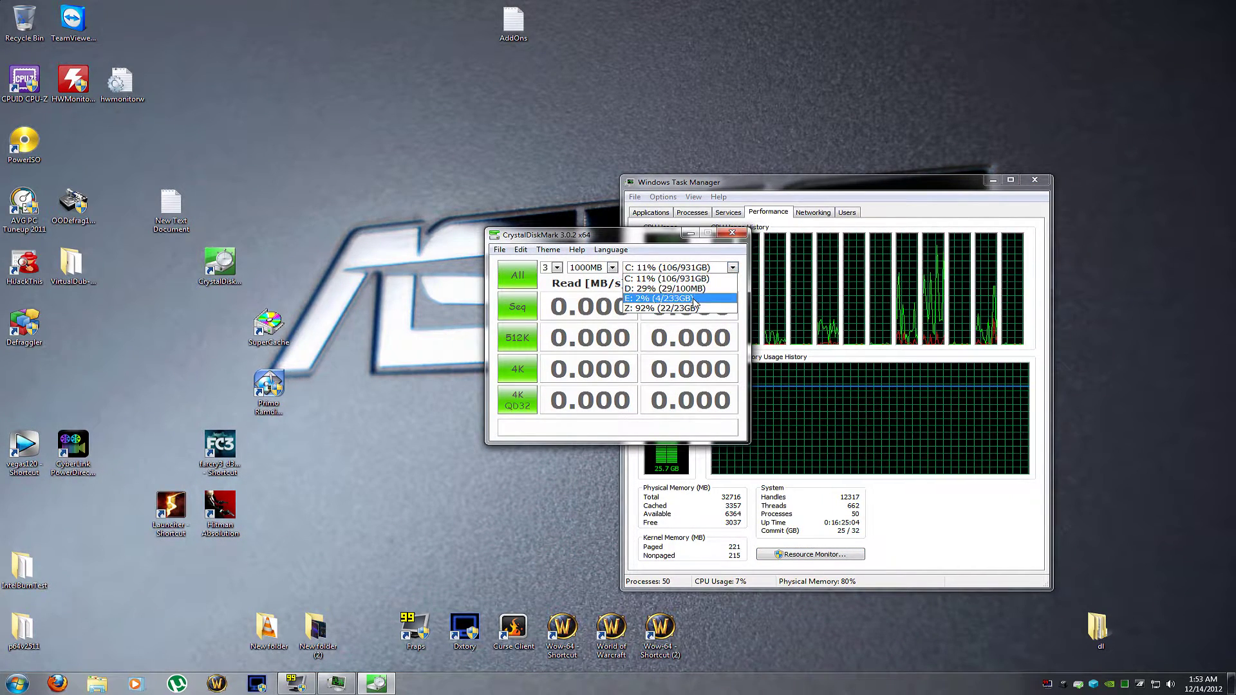
click(633, 298)
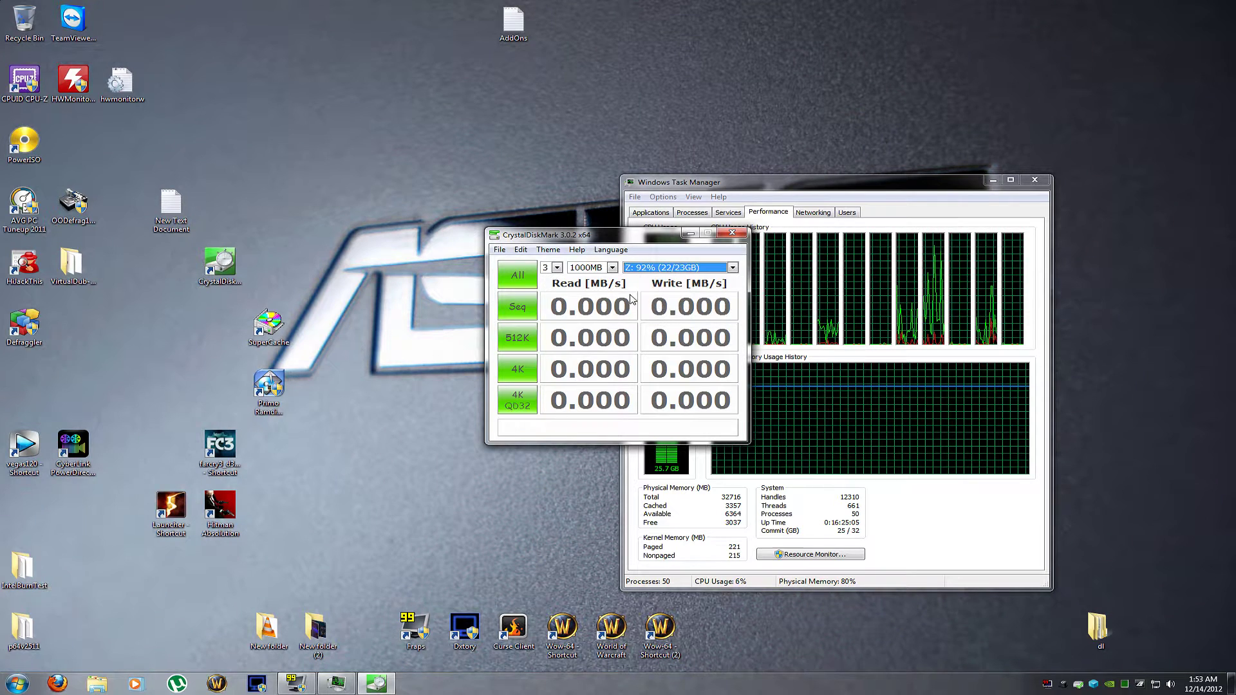
click(514, 281)
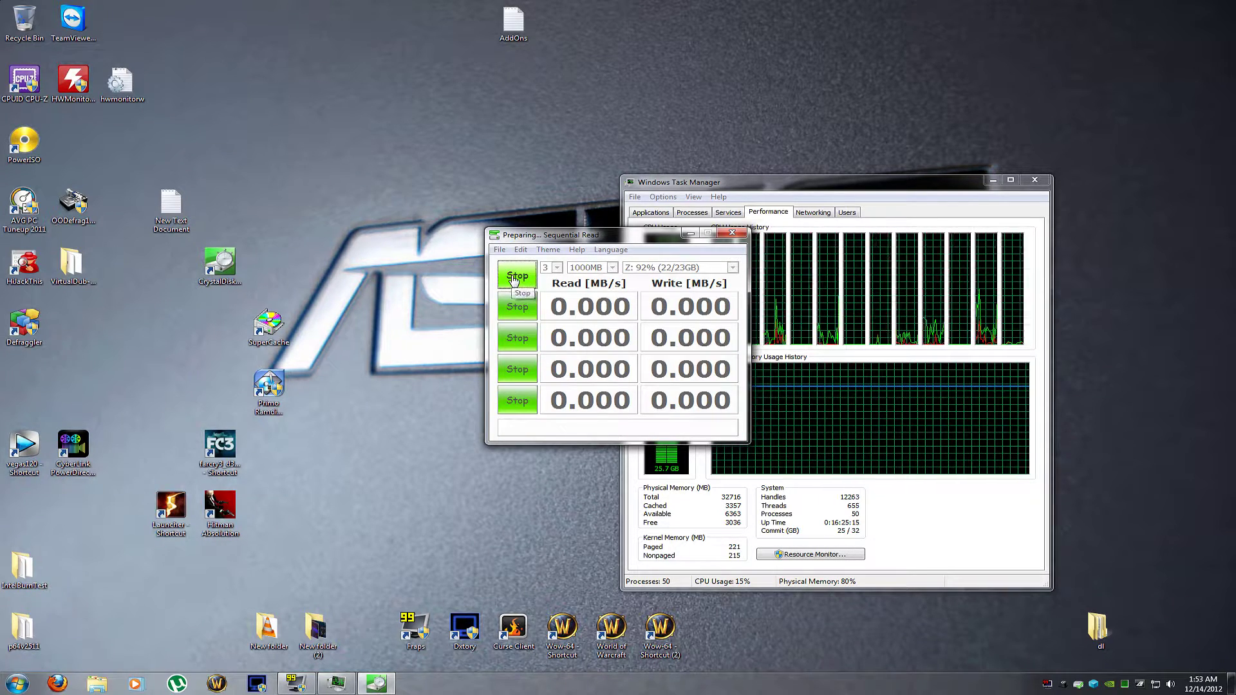
Move the Z: drive's benchmark window clear of Task Manager, over toward the desktop icons.
drag(653, 230, 514, 206)
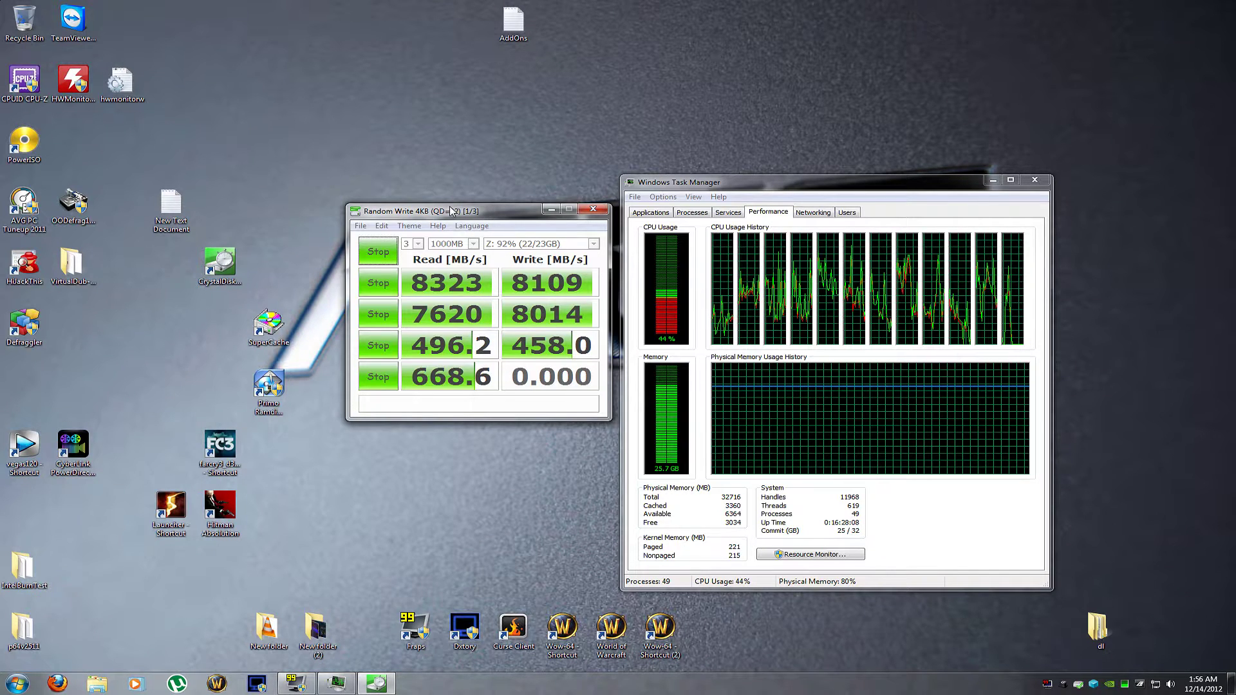
drag(441, 217, 363, 127)
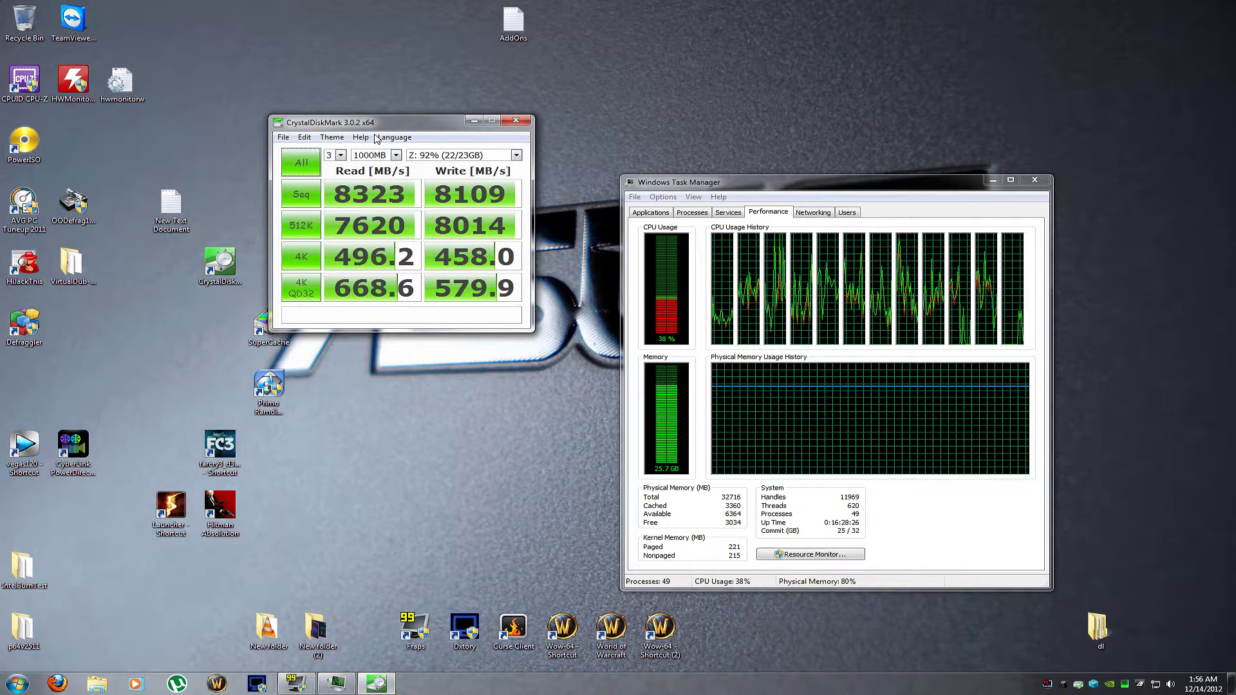
drag(361, 123, 305, 169)
Open a second CrystalDiskMark window with the E: drive as target, and space the two benchmark windows apart.
double_click(202, 257)
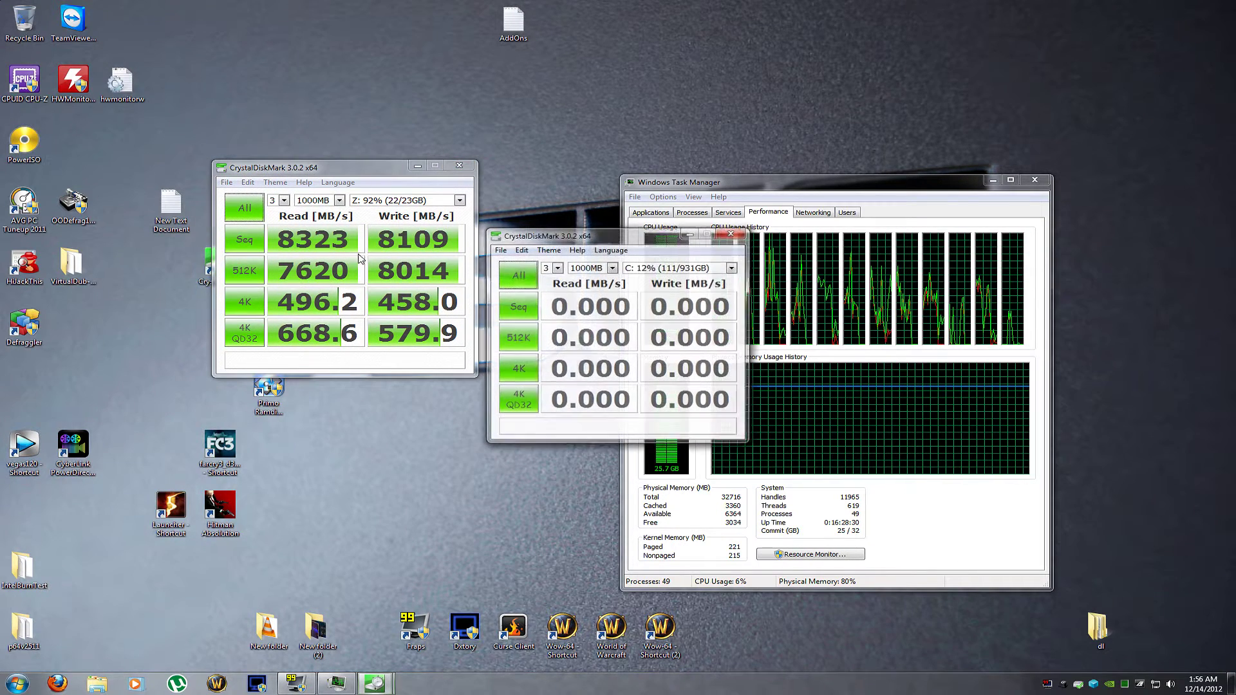
click(732, 268)
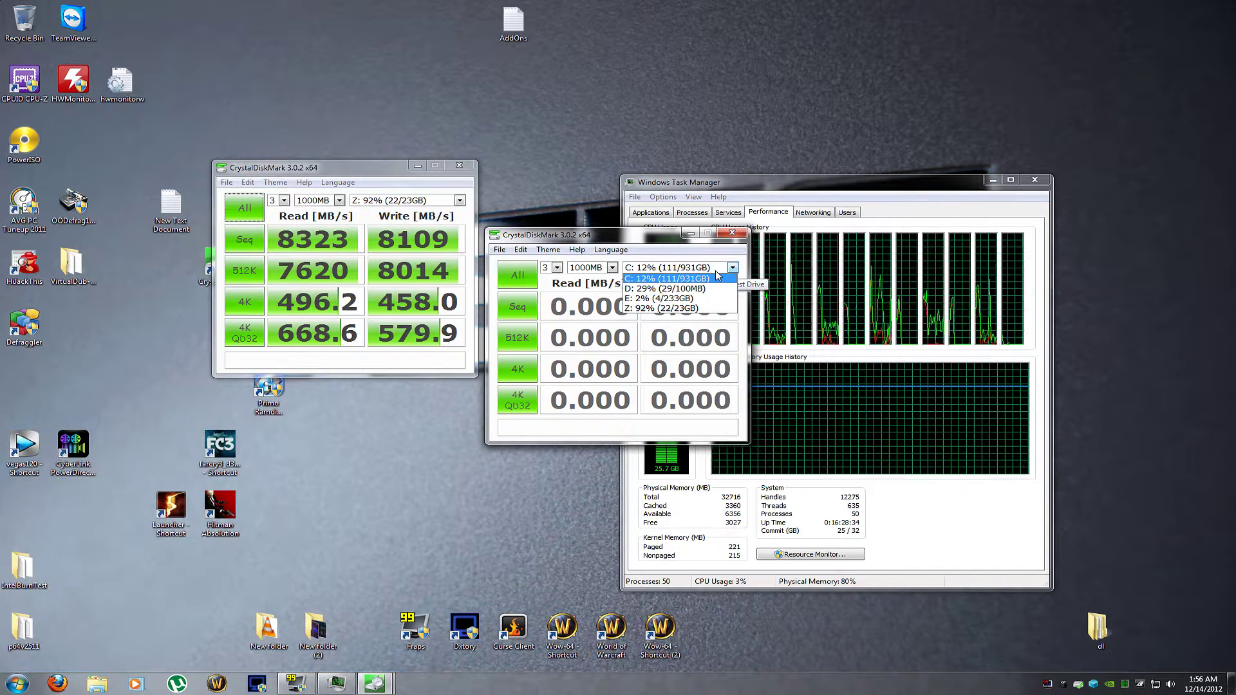
click(663, 299)
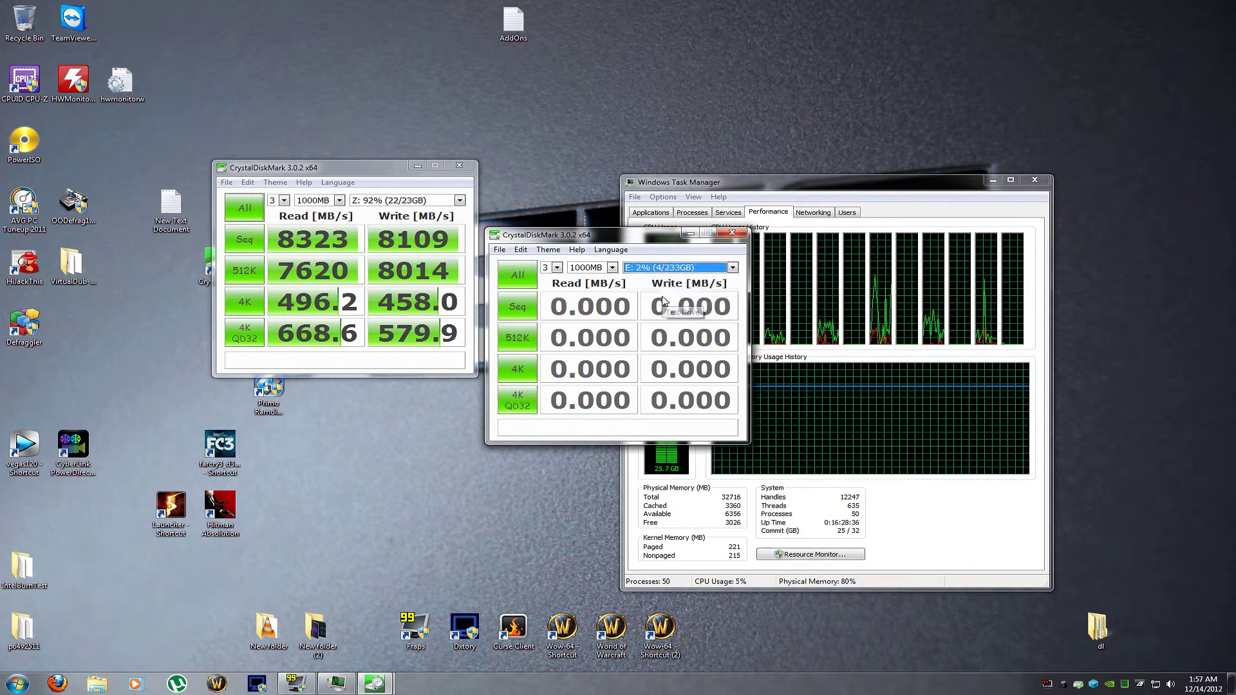
drag(573, 239, 589, 270)
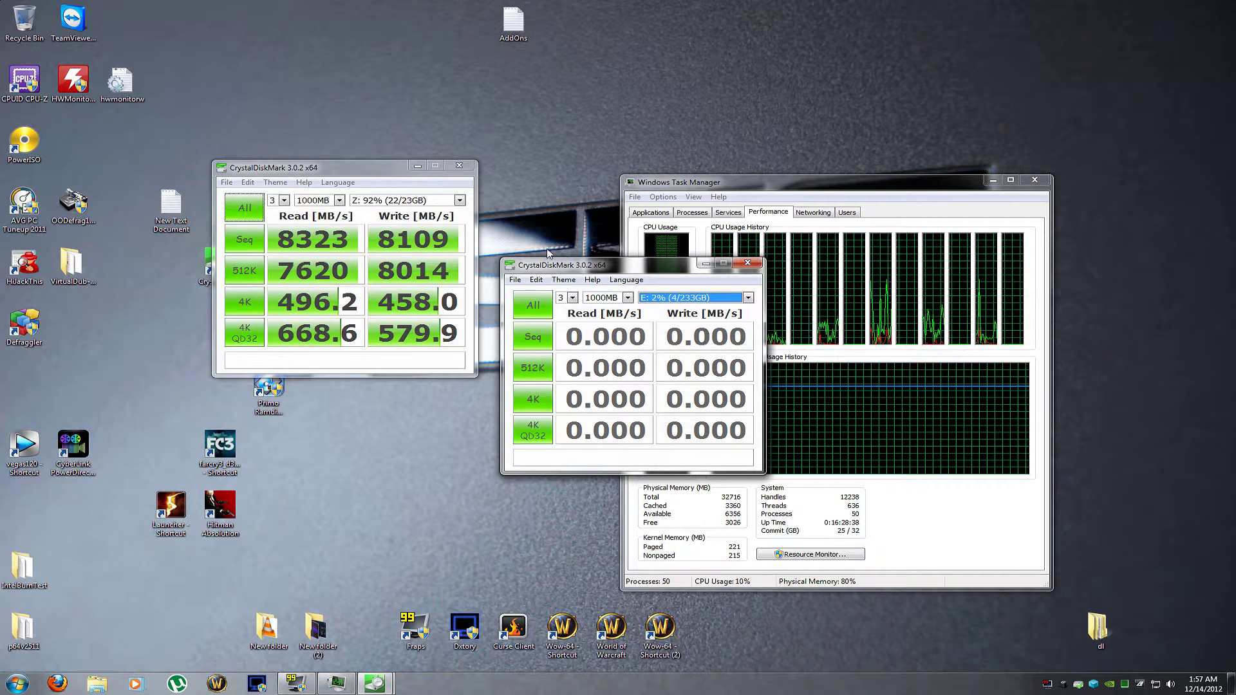
drag(327, 173, 252, 258)
Run all benchmarks on the E: drive with 1 test run of 100MB, placing its window beside the Z: results.
click(572, 297)
click(565, 308)
click(626, 298)
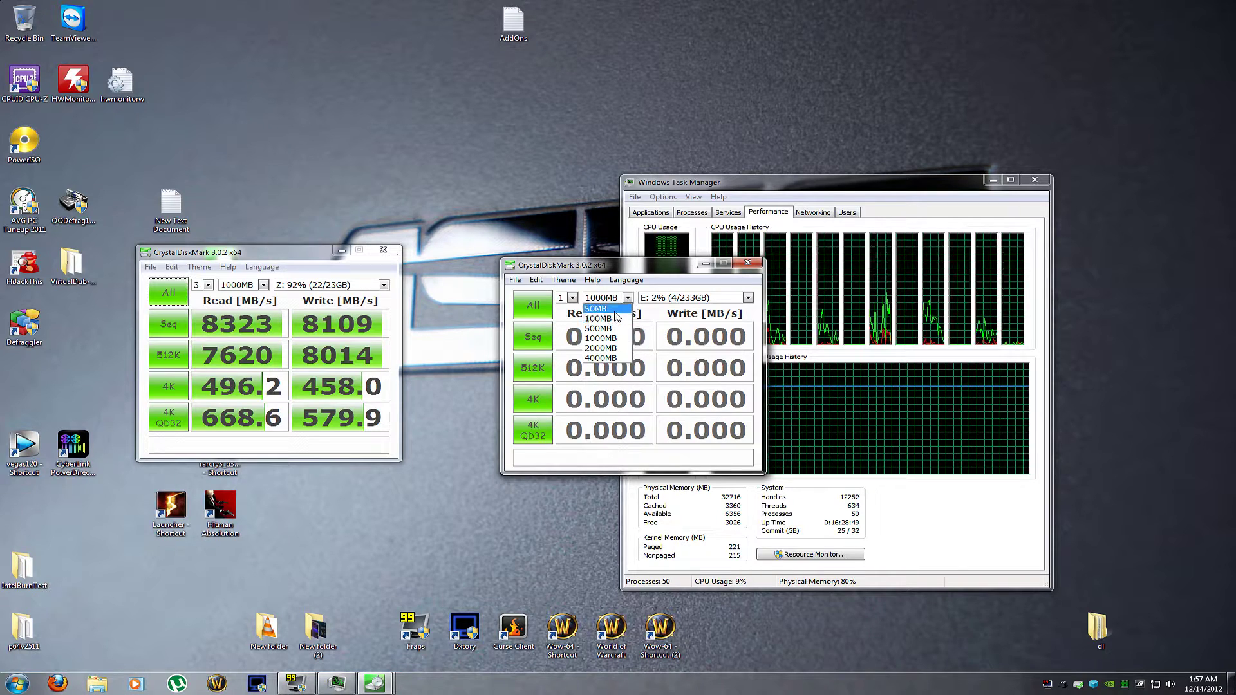
click(615, 319)
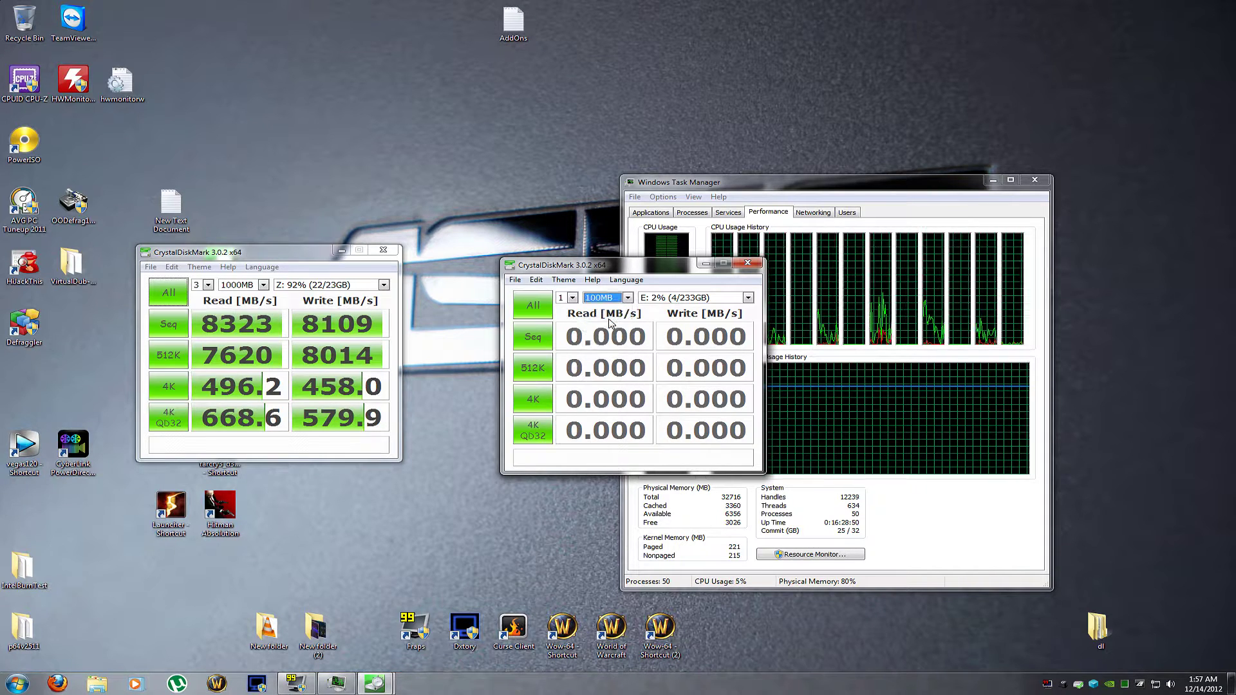
click(533, 306)
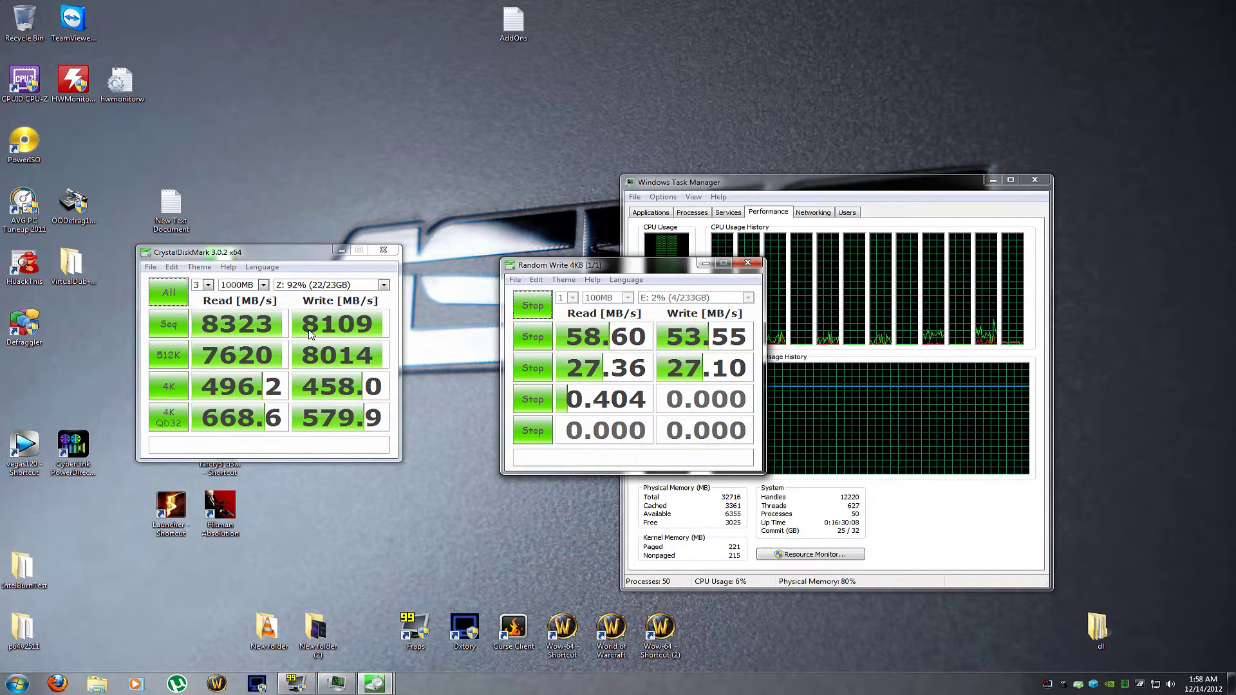
drag(579, 266, 484, 254)
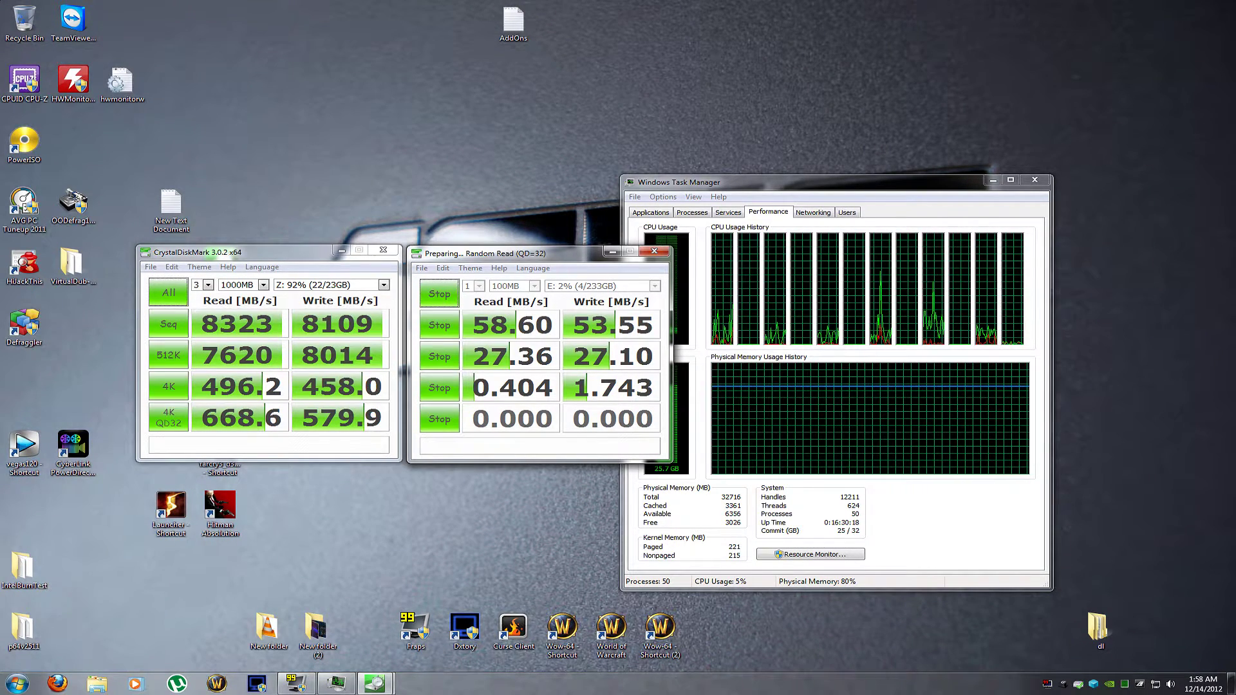
Space the Z: and E: benchmark windows side by side to compare their results, and close both.
drag(738, 498, 722, 497)
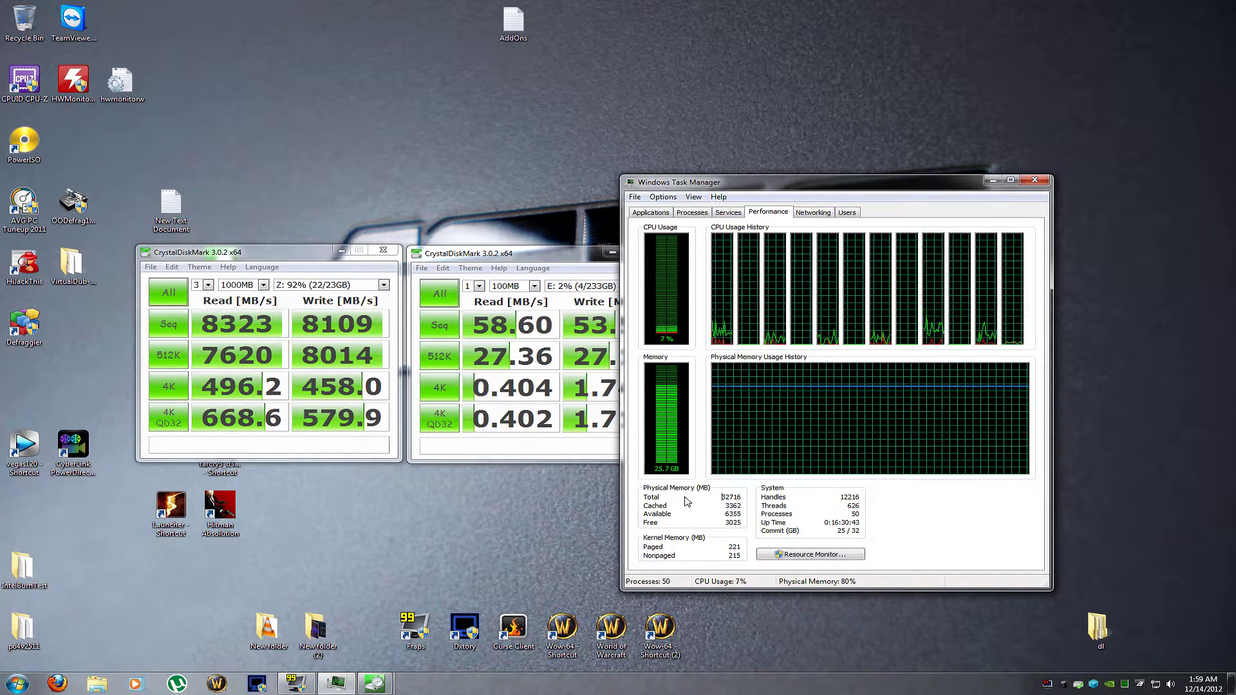
drag(459, 254, 488, 255)
drag(300, 256, 320, 258)
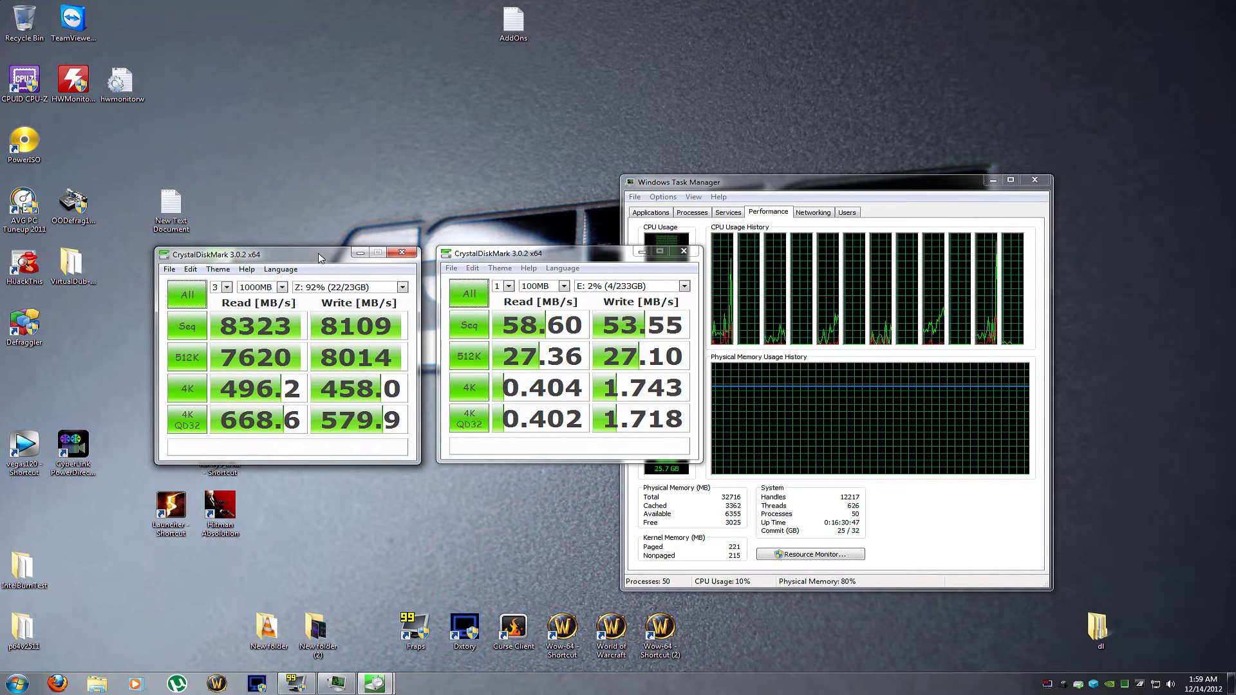
click(684, 252)
click(401, 252)
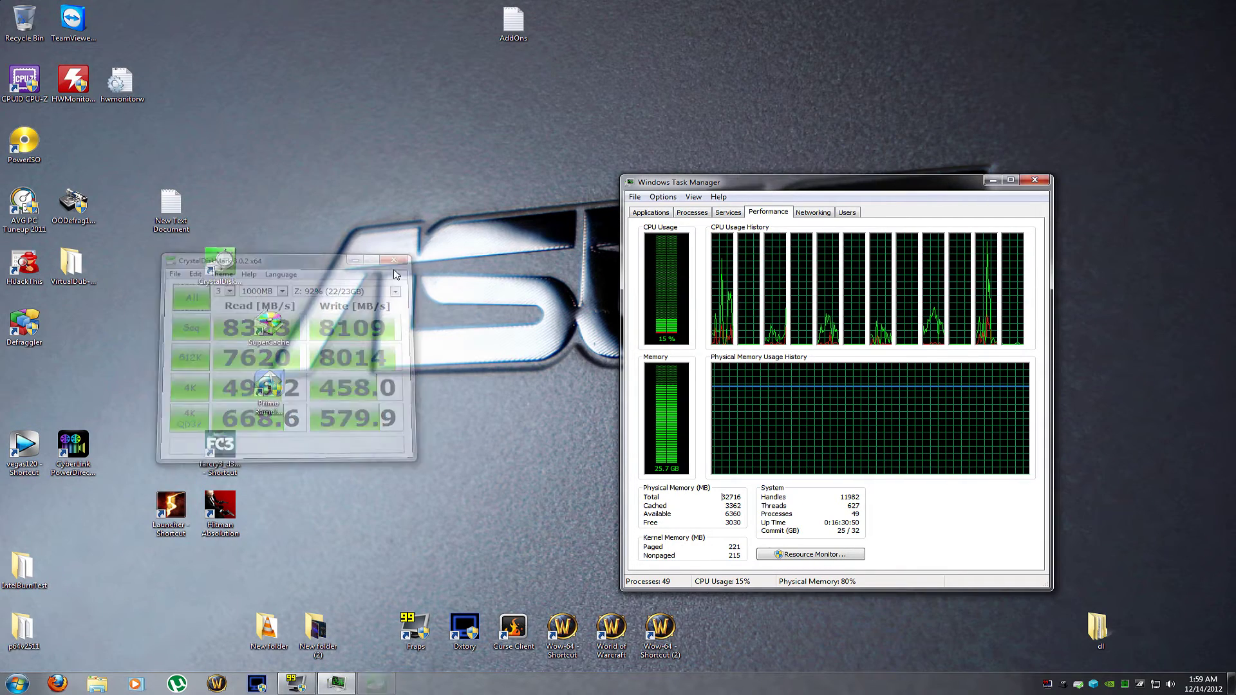
Open Primo Ramdisk and bring up the view/edit settings of the Z: disk.
click(287, 383)
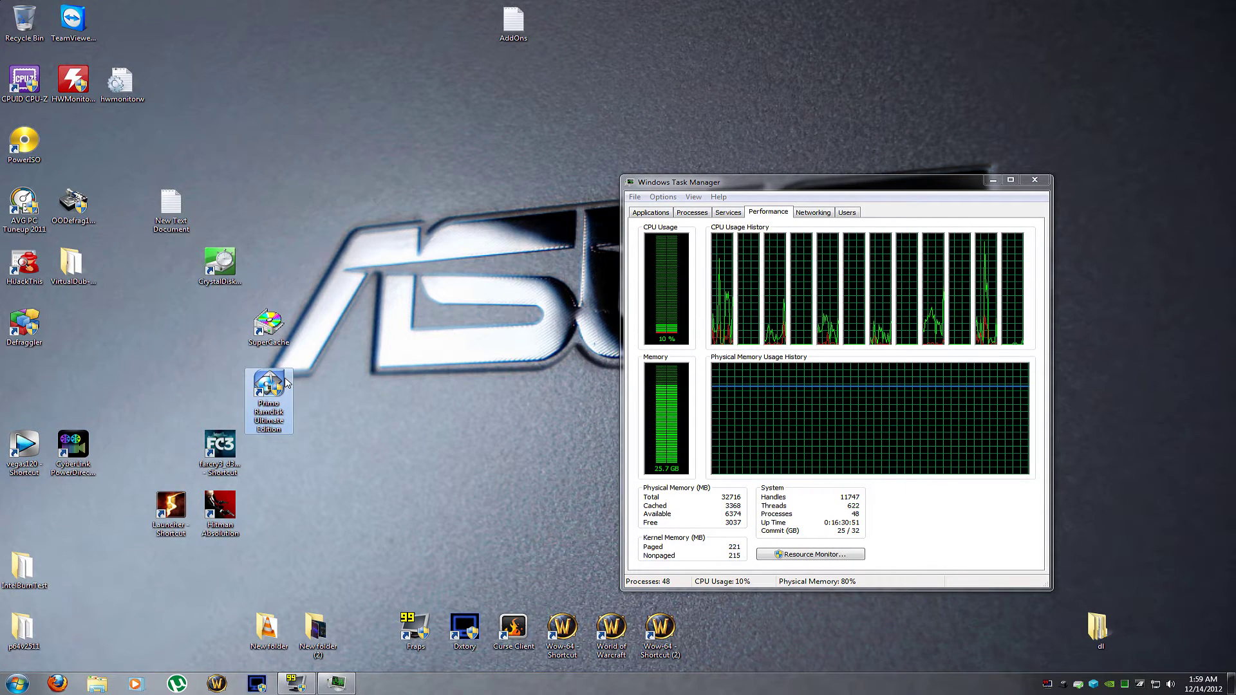
double_click(287, 383)
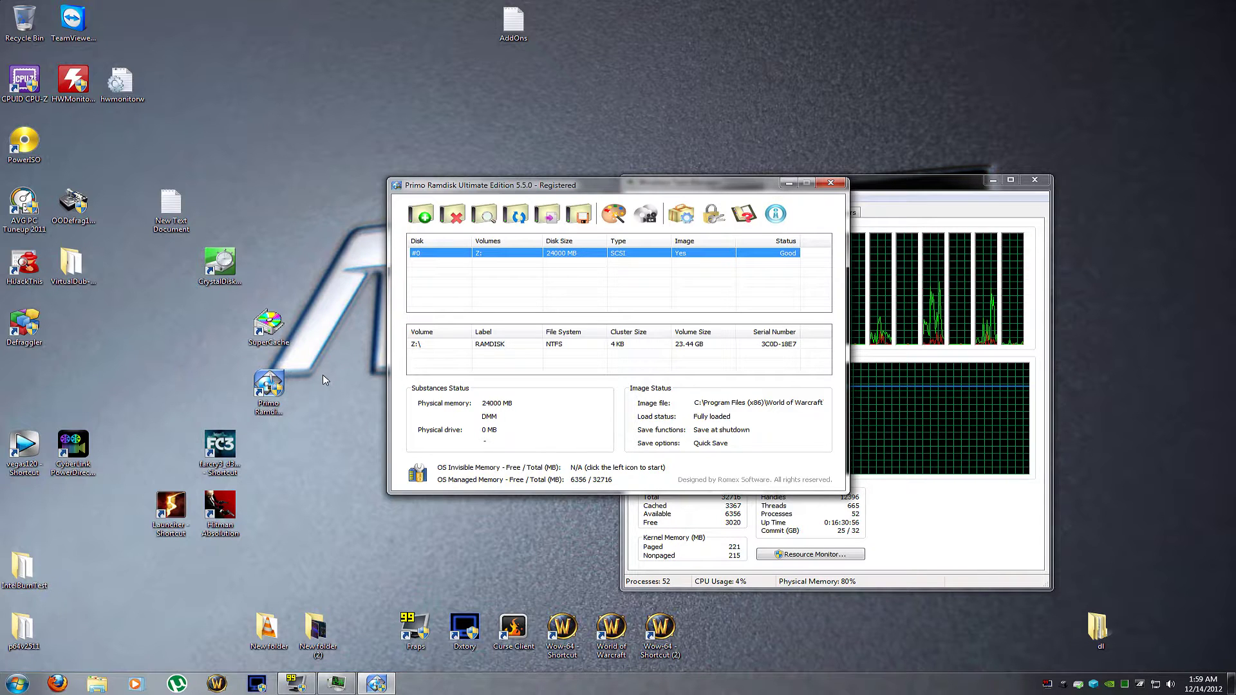
right_click(486, 256)
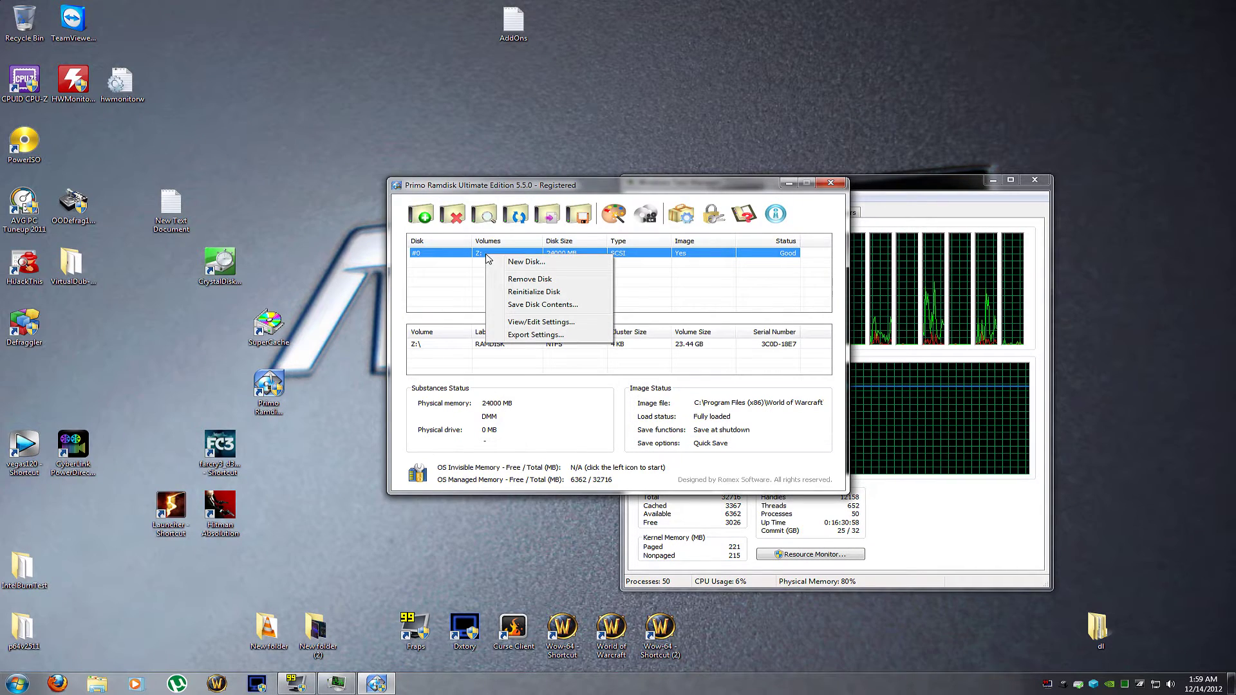
click(537, 322)
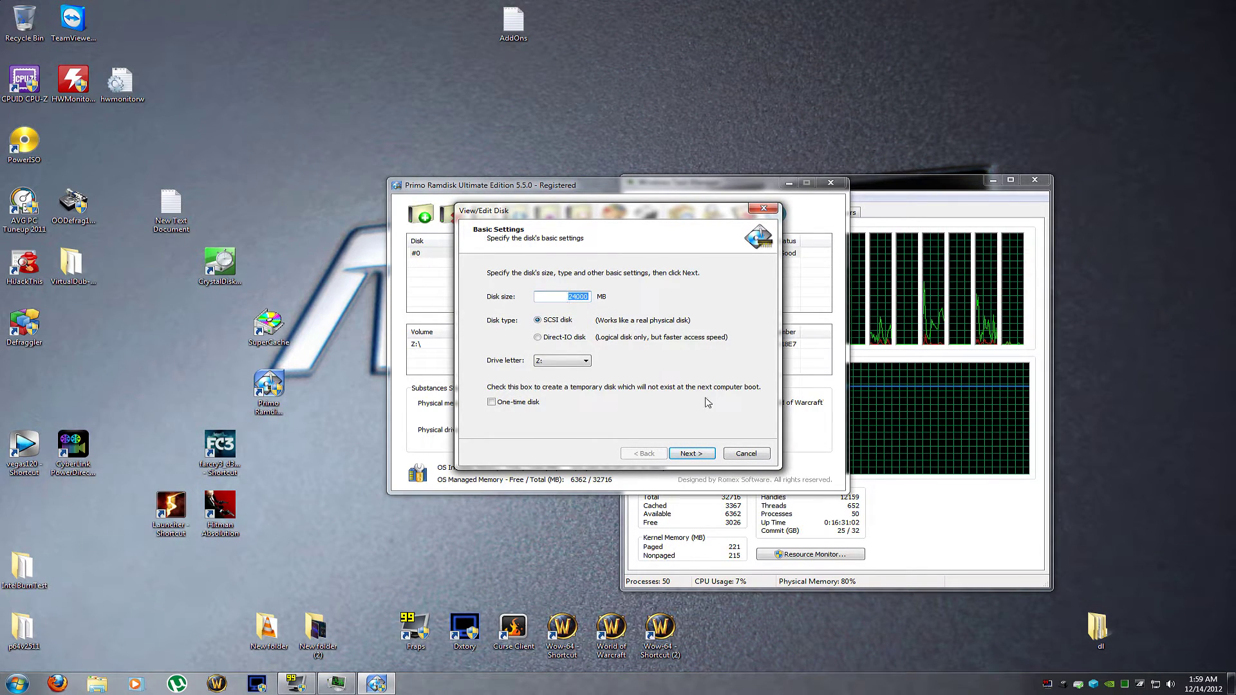
click(746, 452)
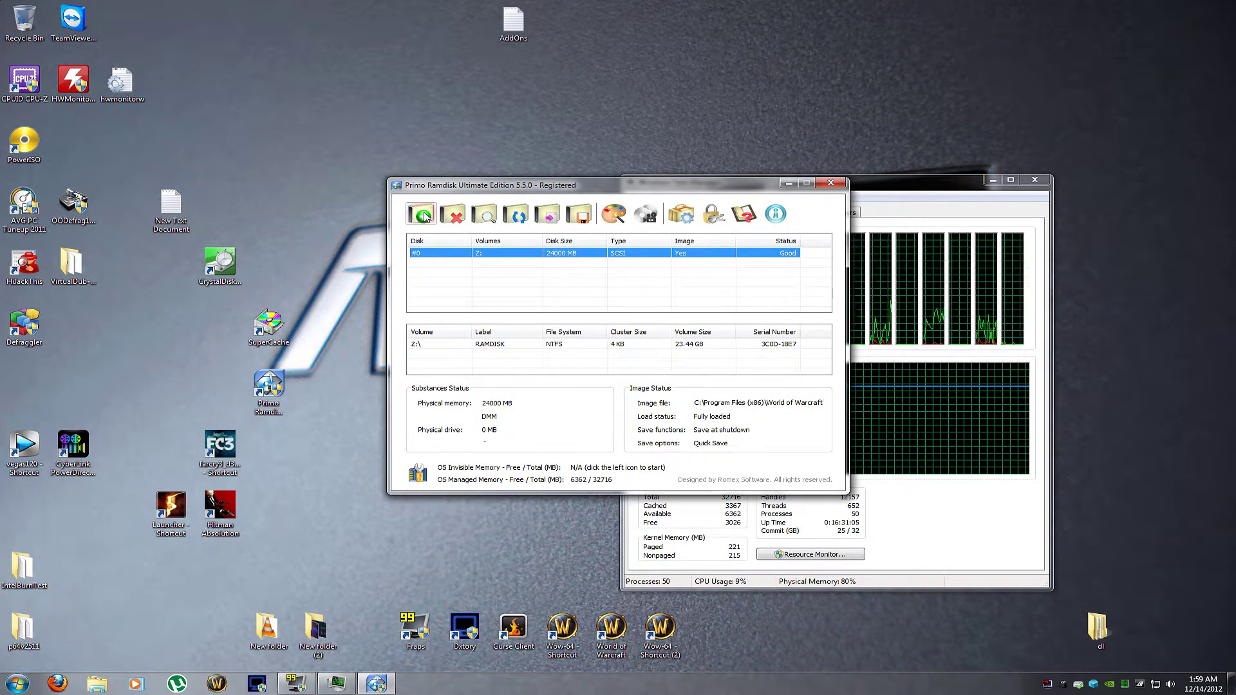
right_click(440, 255)
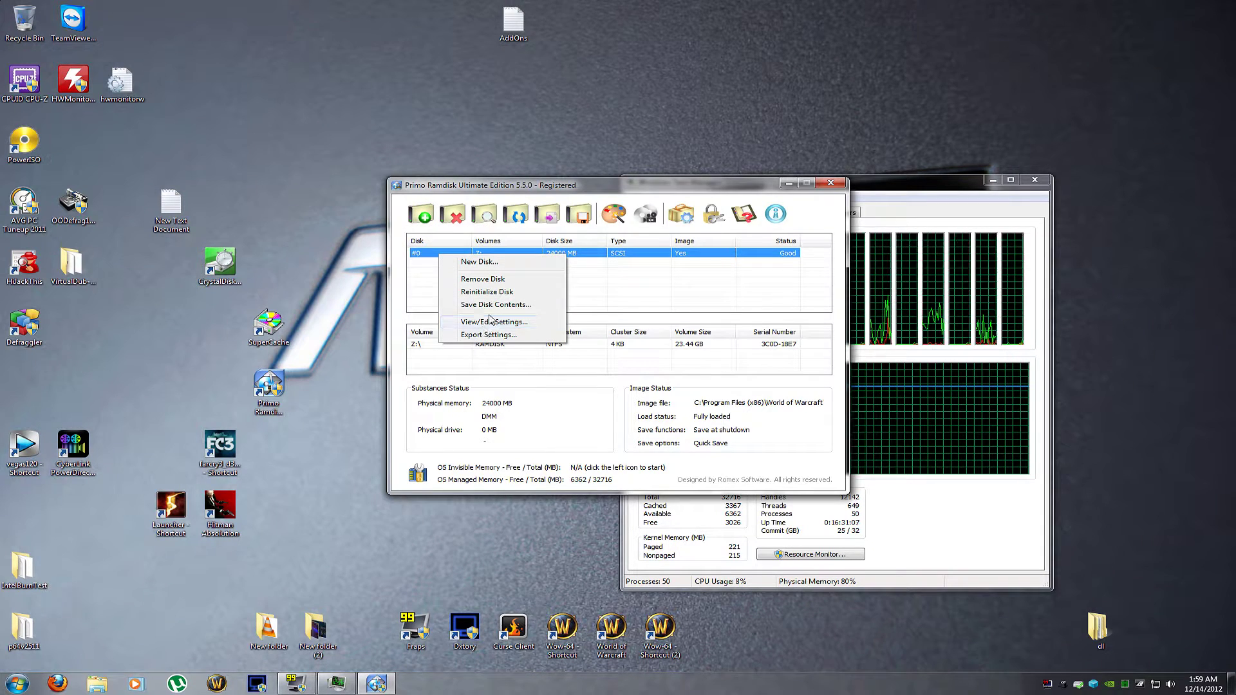
click(493, 322)
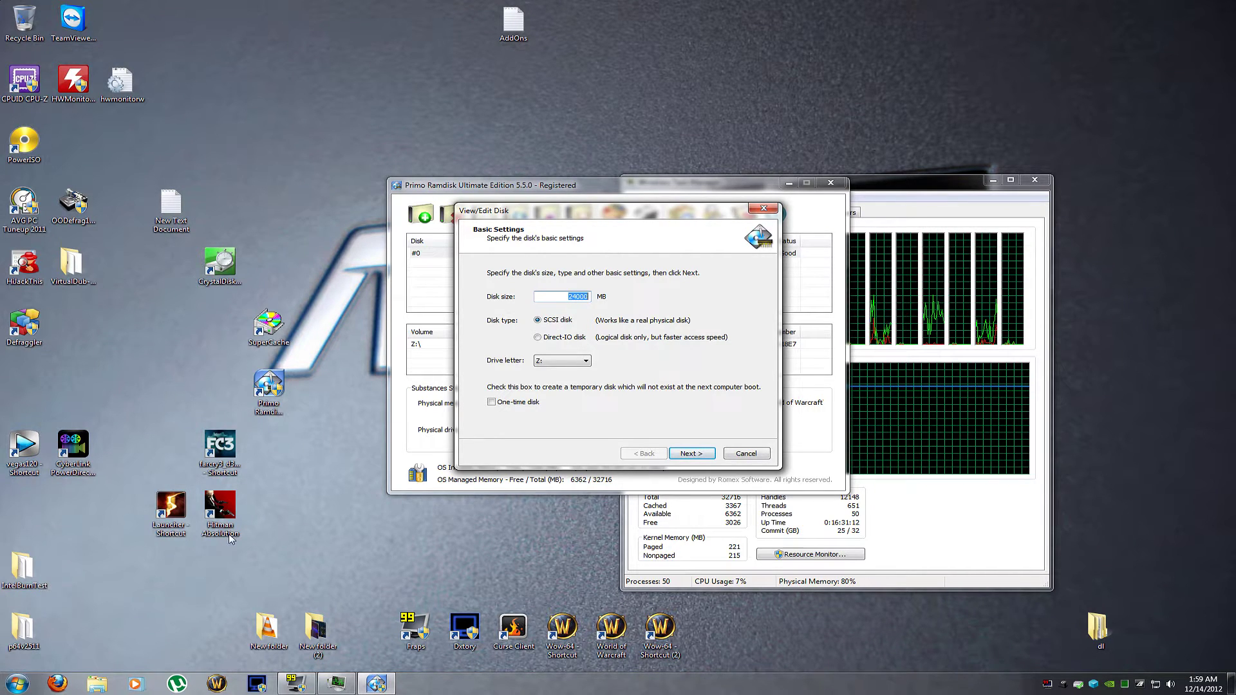
Check the used and free space of the RAMDISK (Z:) drive in its Explorer properties, and close Explorer.
click(96, 683)
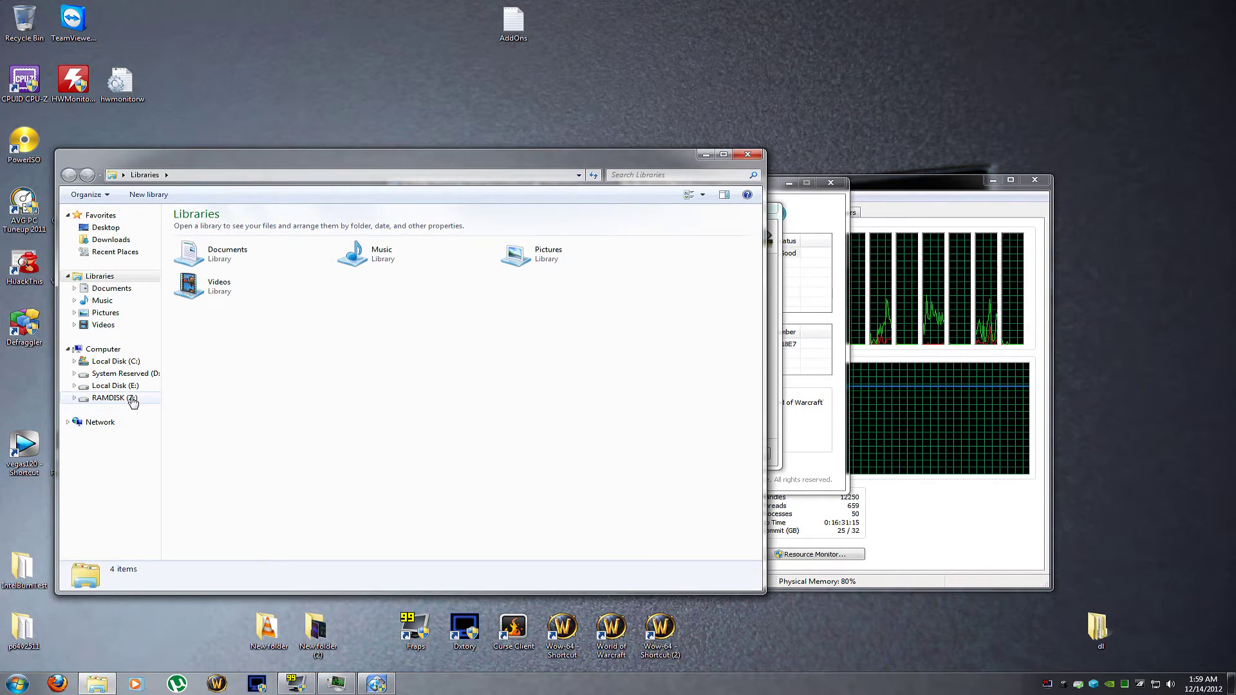
right_click(130, 398)
click(169, 628)
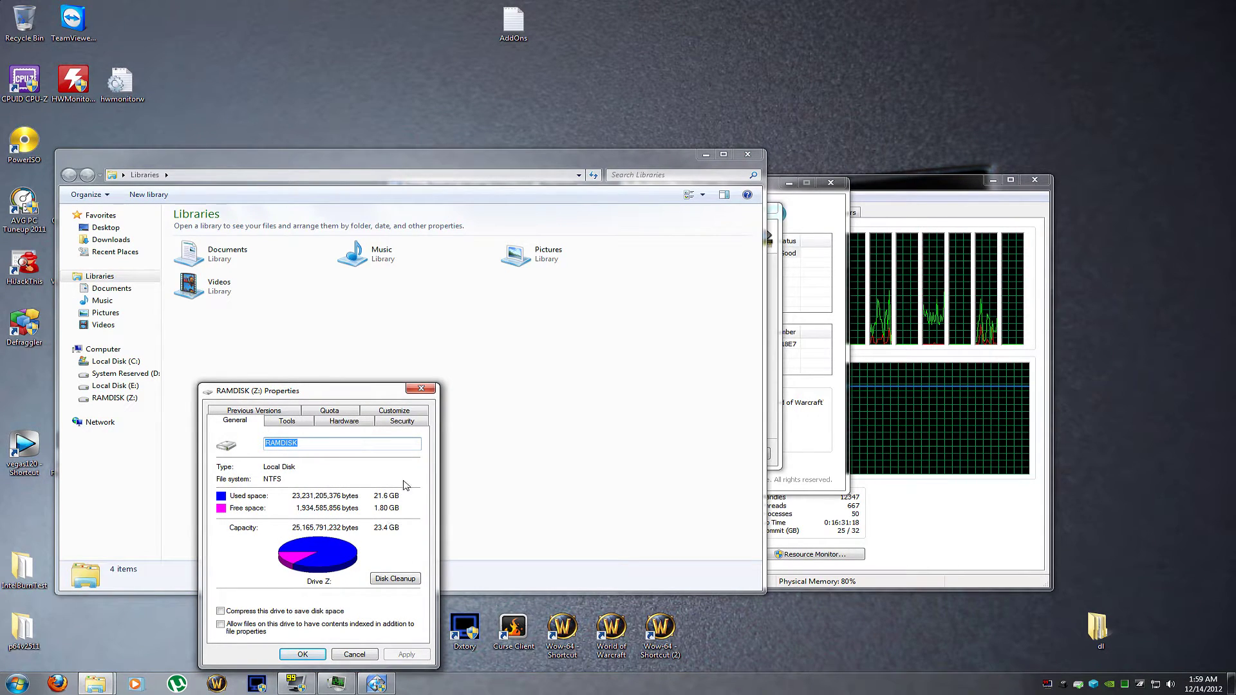
click(421, 388)
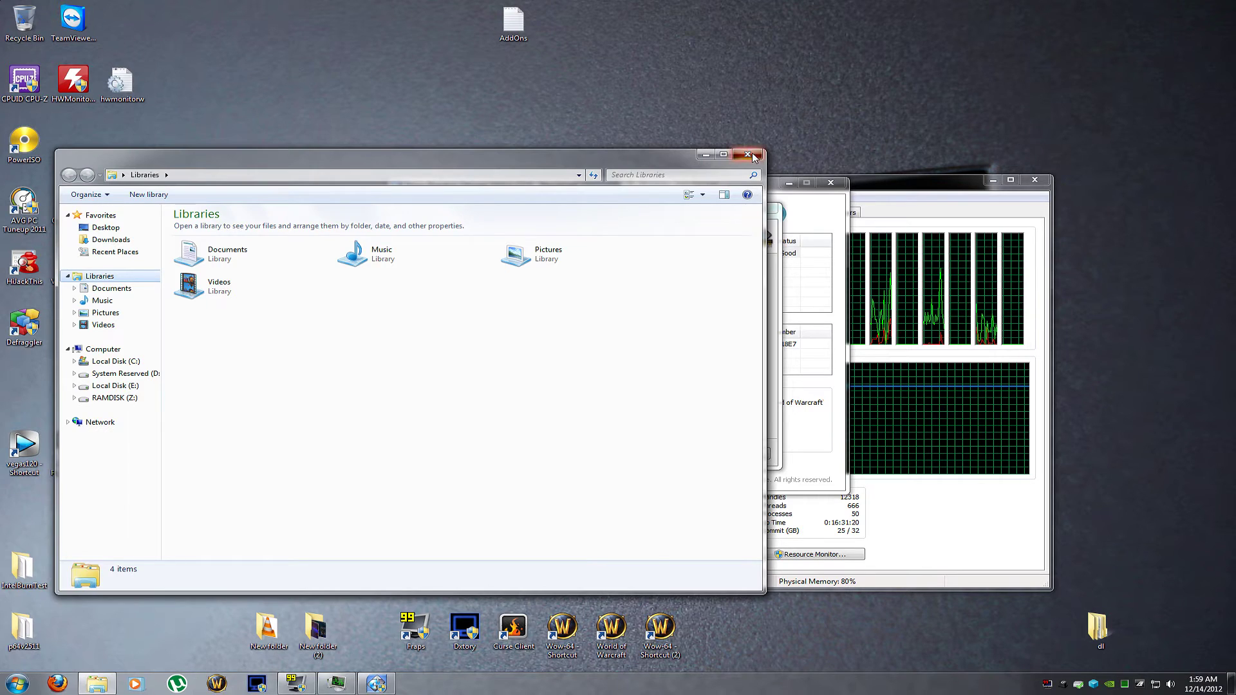
click(748, 155)
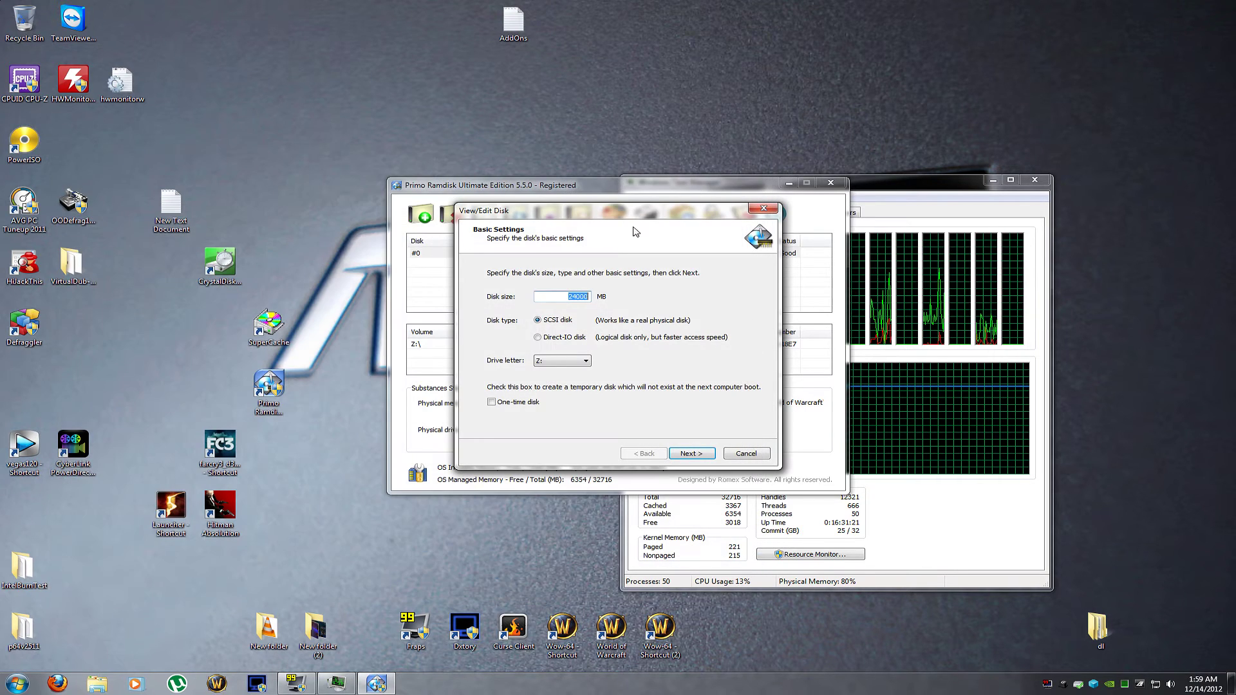
Go through the disk's substance, file system, advanced and image settings up to the image save settings, keeping the cluster size at Default.
click(689, 454)
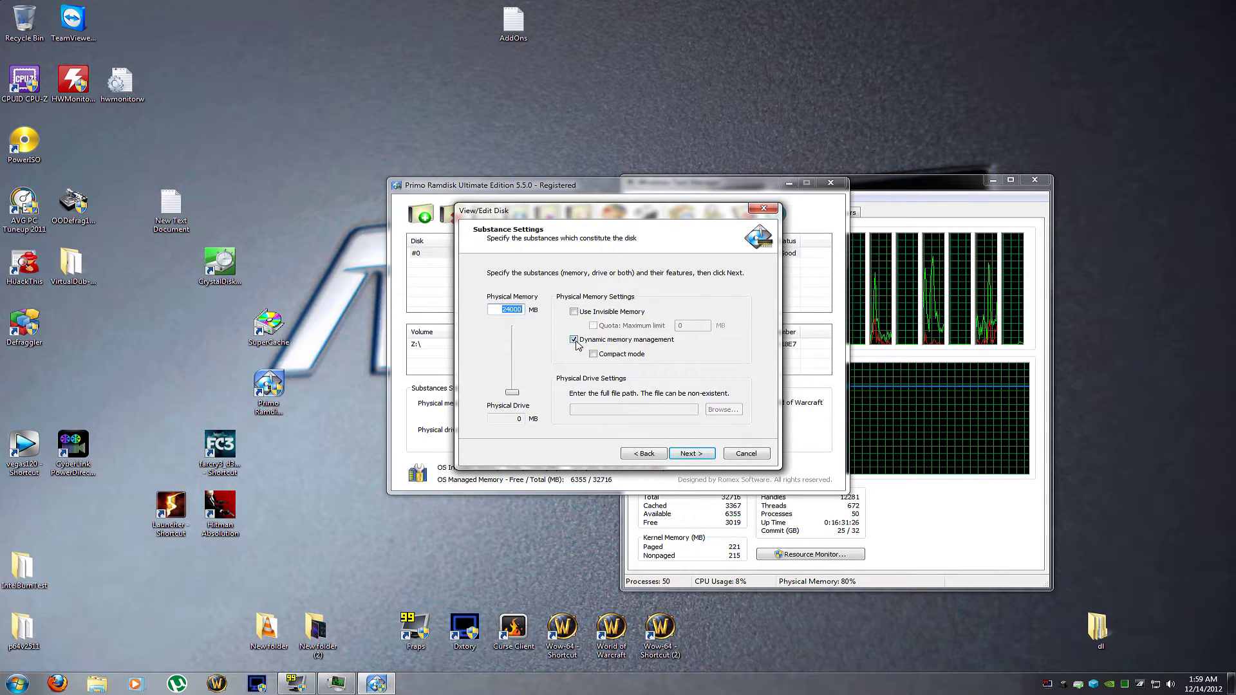
click(690, 453)
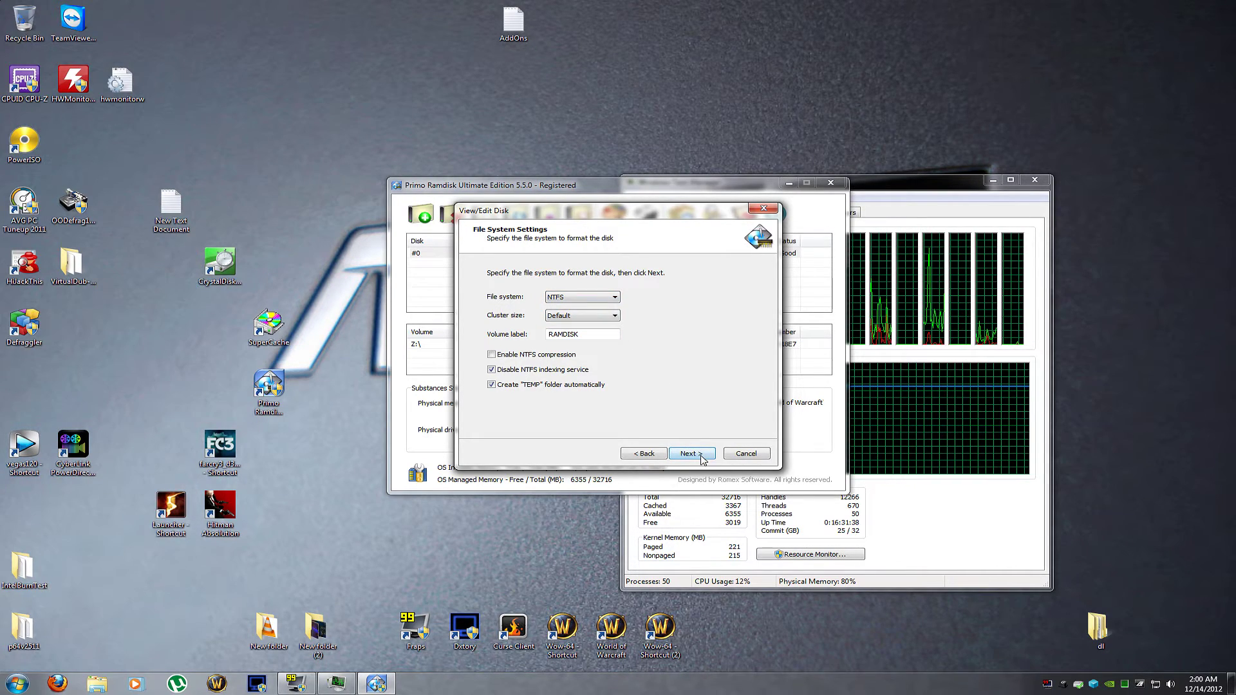
click(616, 318)
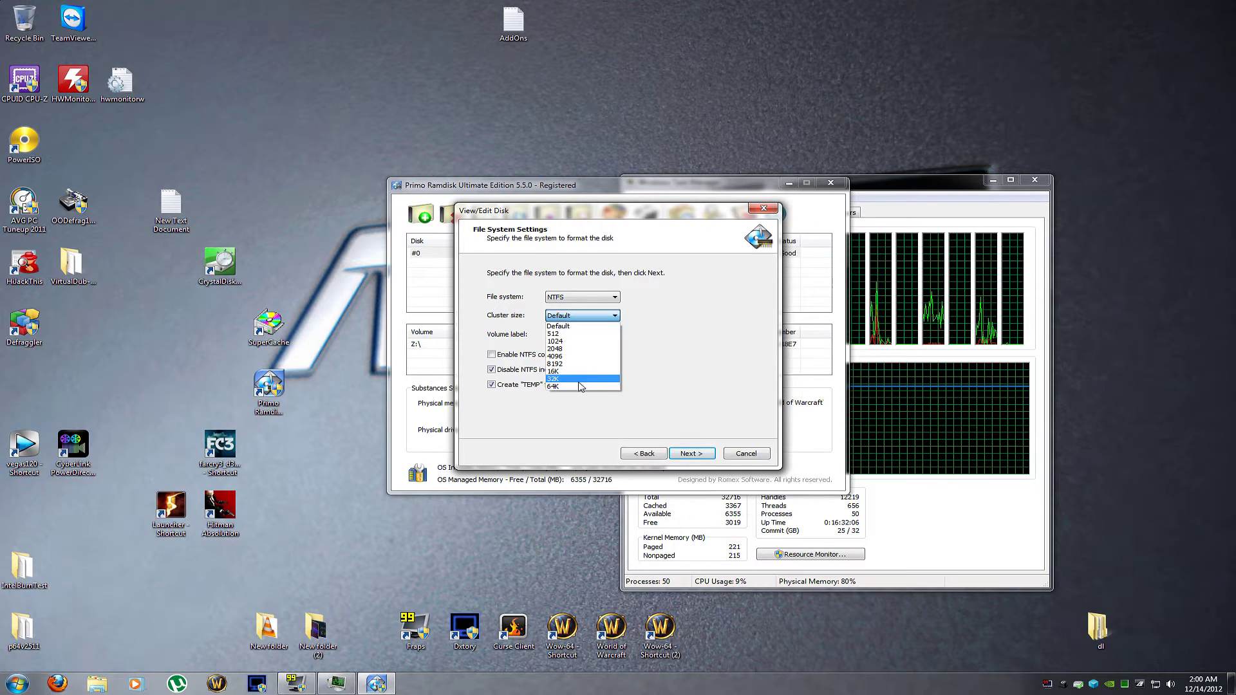
click(564, 327)
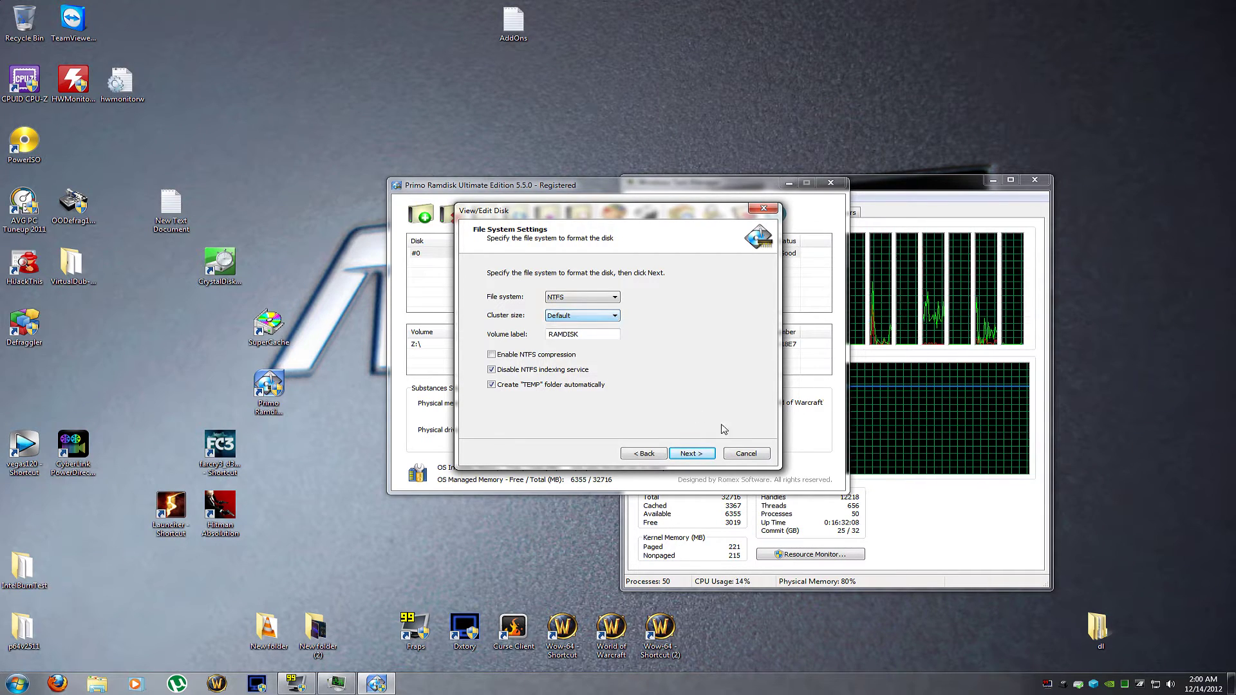
click(694, 454)
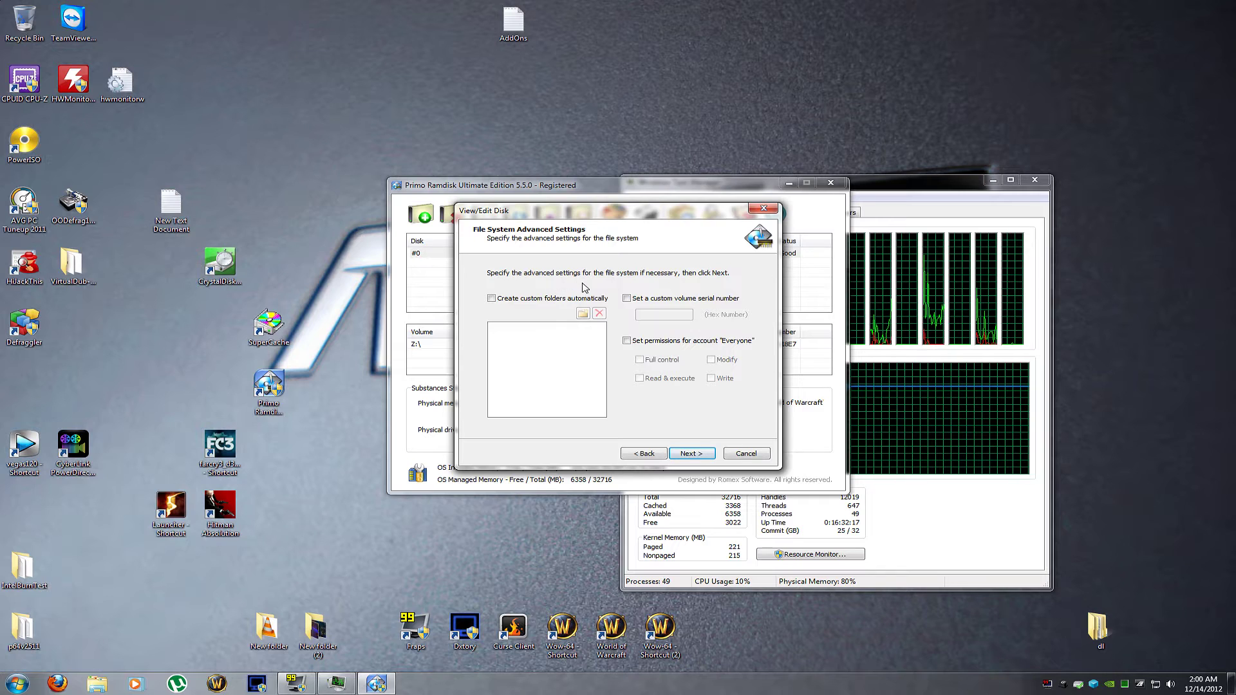
click(695, 452)
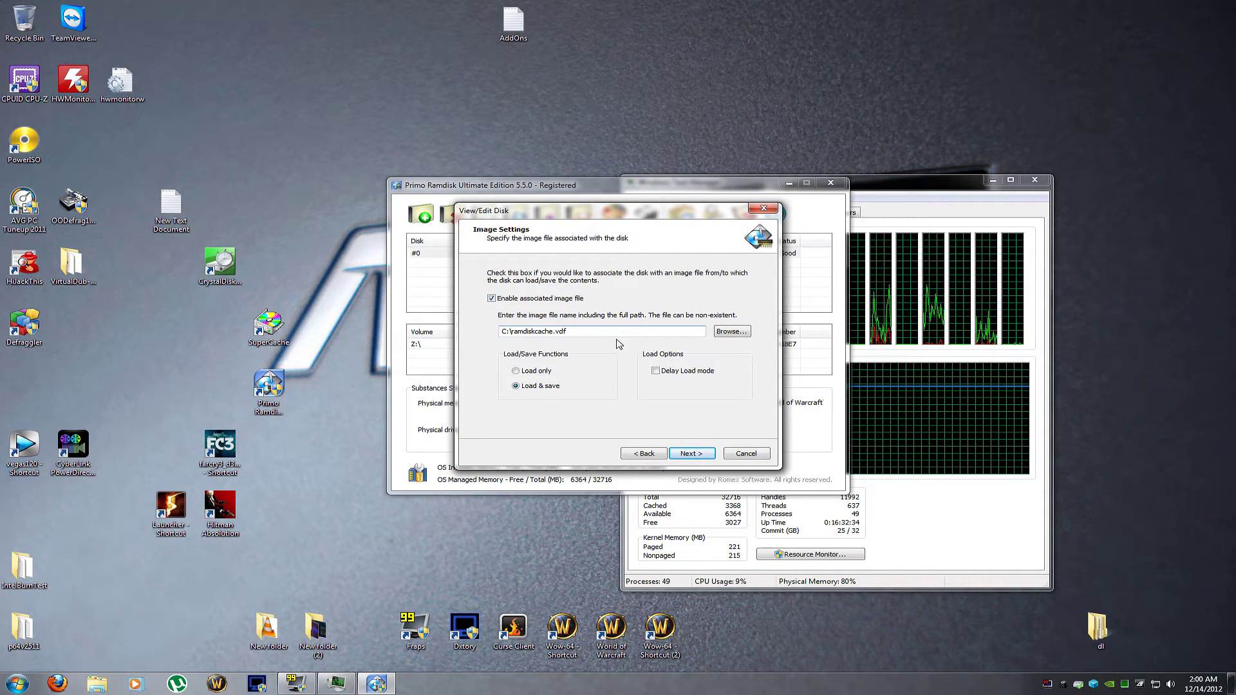
click(692, 454)
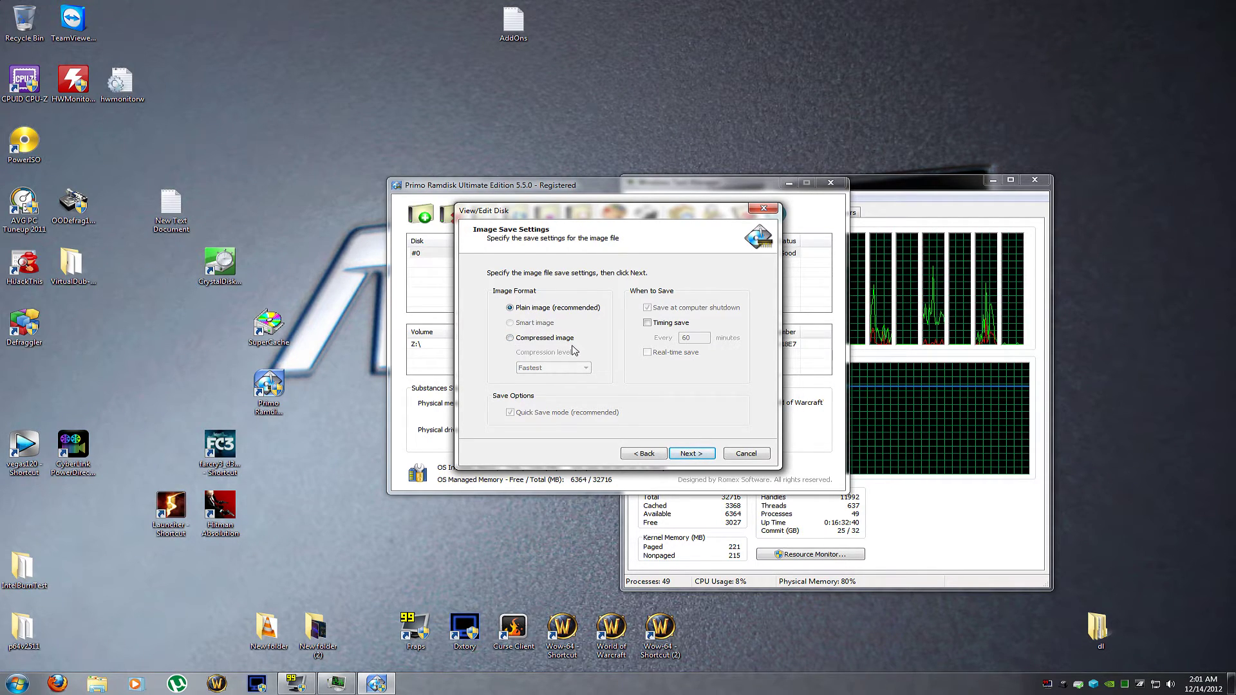
Try the Compressed image format with Fastest compression and a timing save every 60 minutes, restoring Plain image and no timing save.
click(510, 338)
click(554, 368)
click(538, 379)
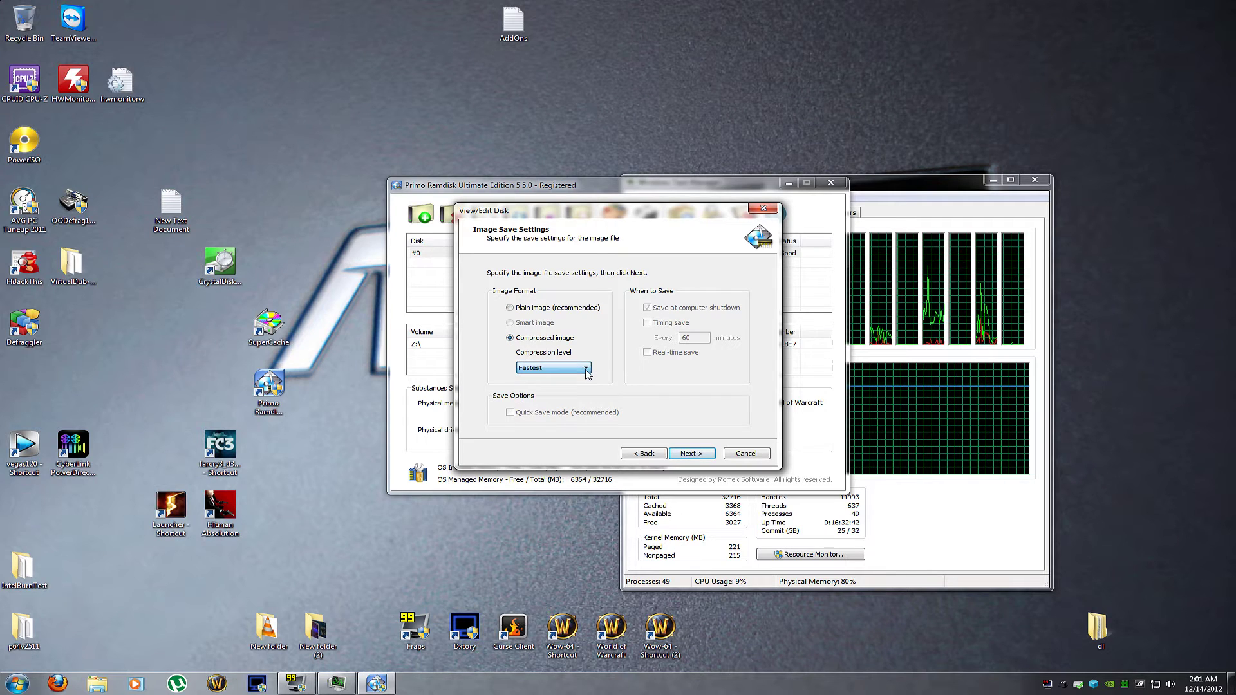
click(511, 308)
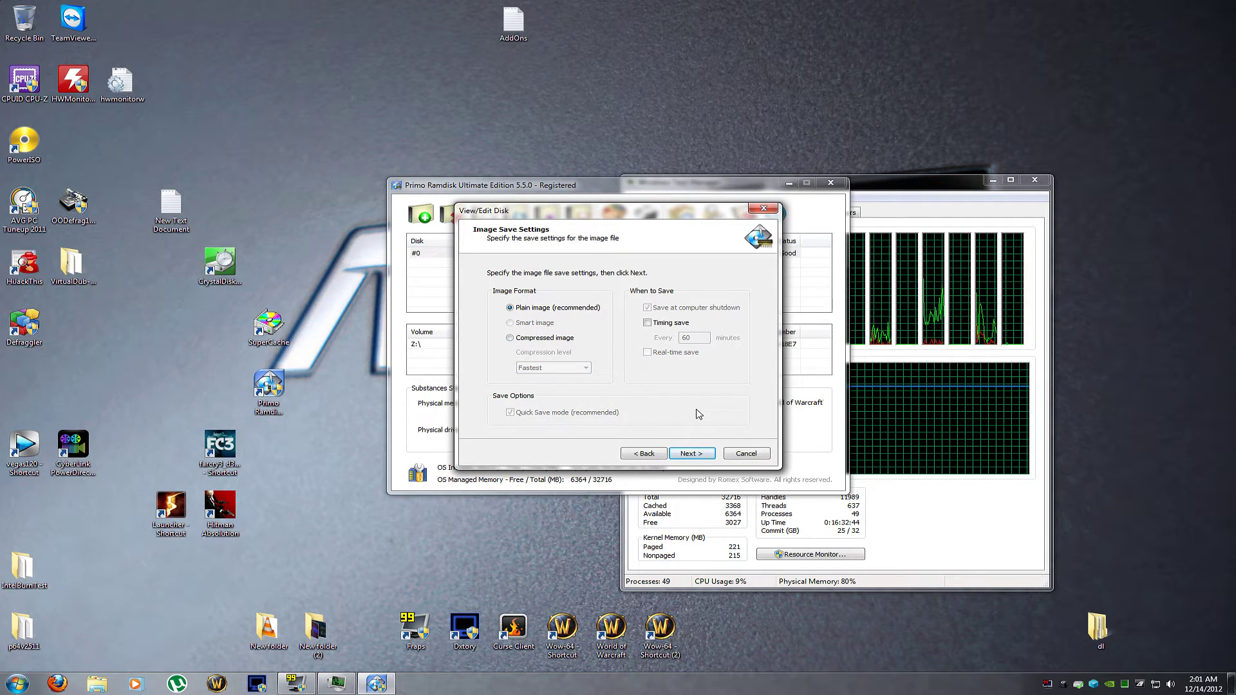
click(648, 322)
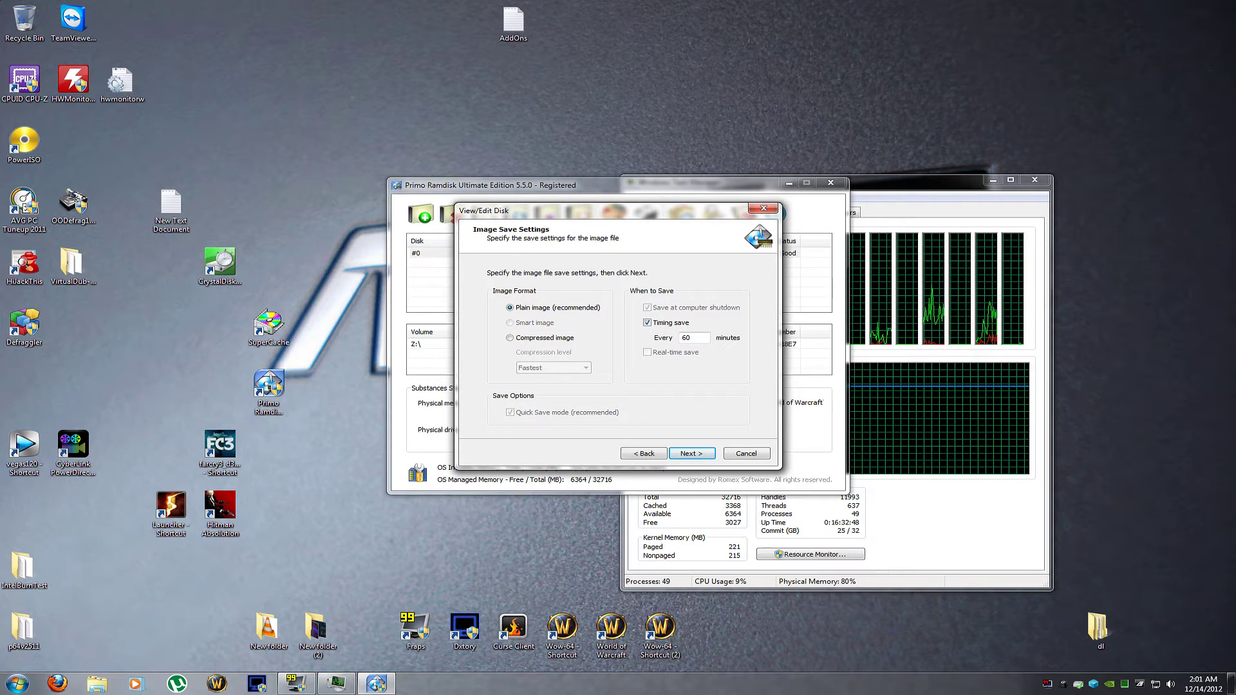
click(648, 323)
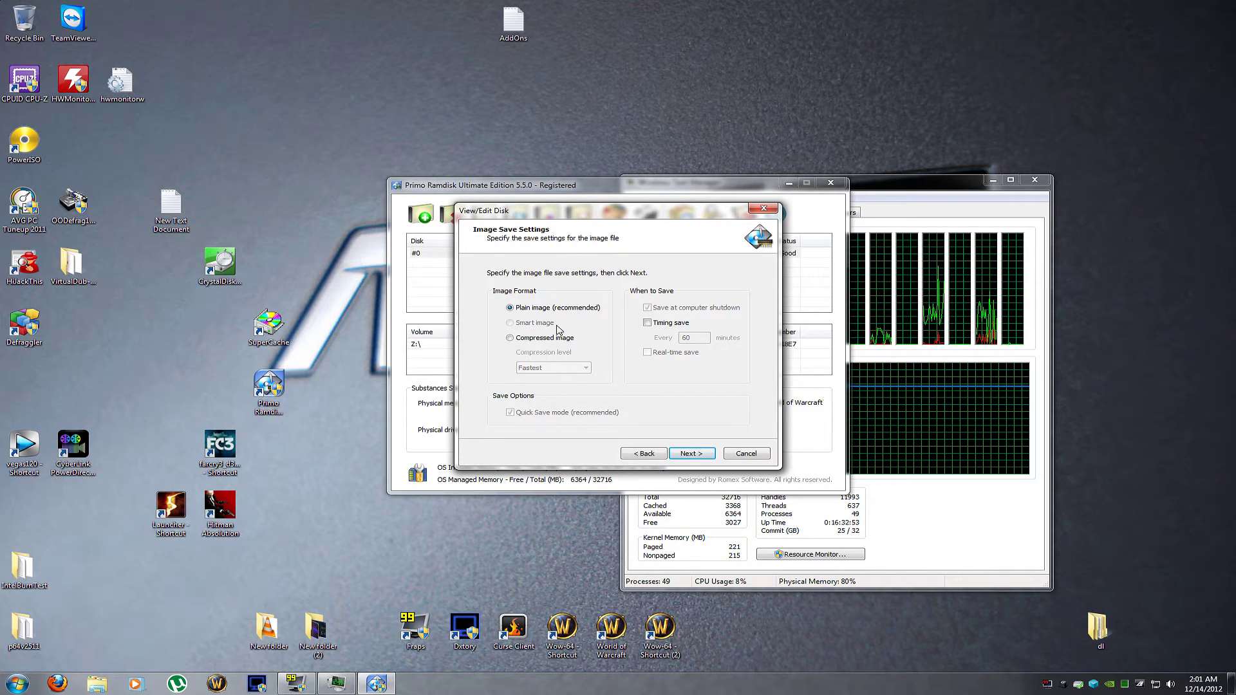
Accept the image save settings and finish editing the Z: disk.
click(707, 459)
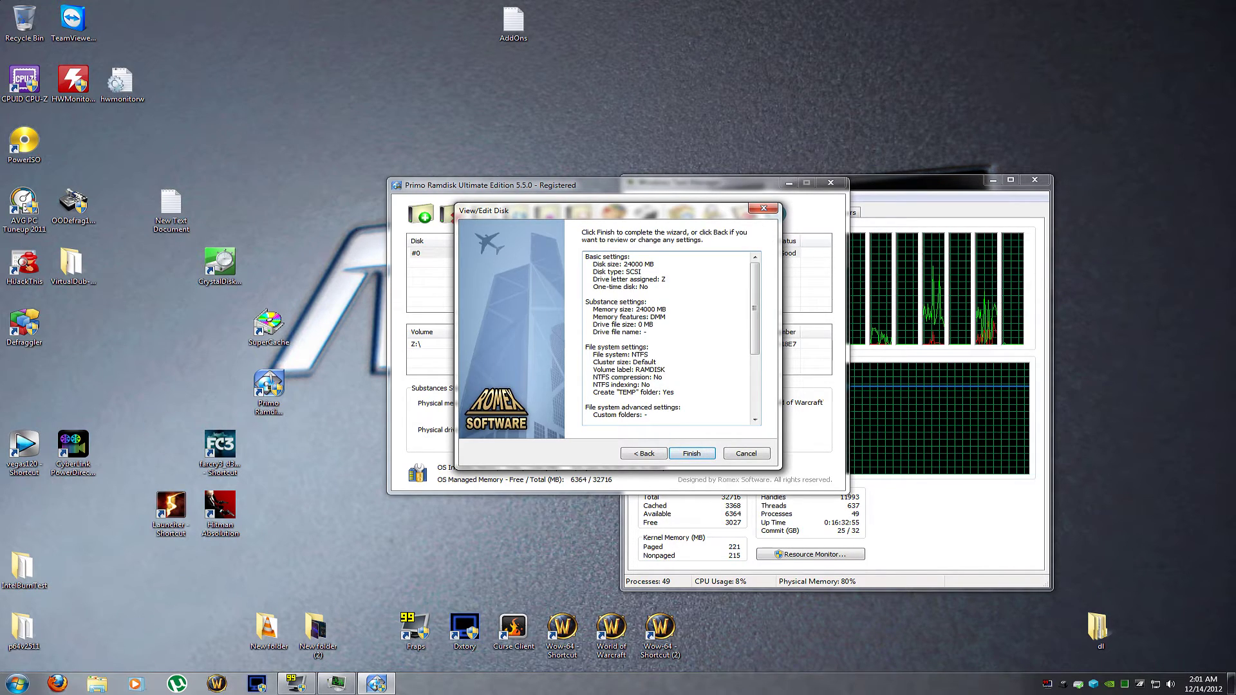
click(709, 457)
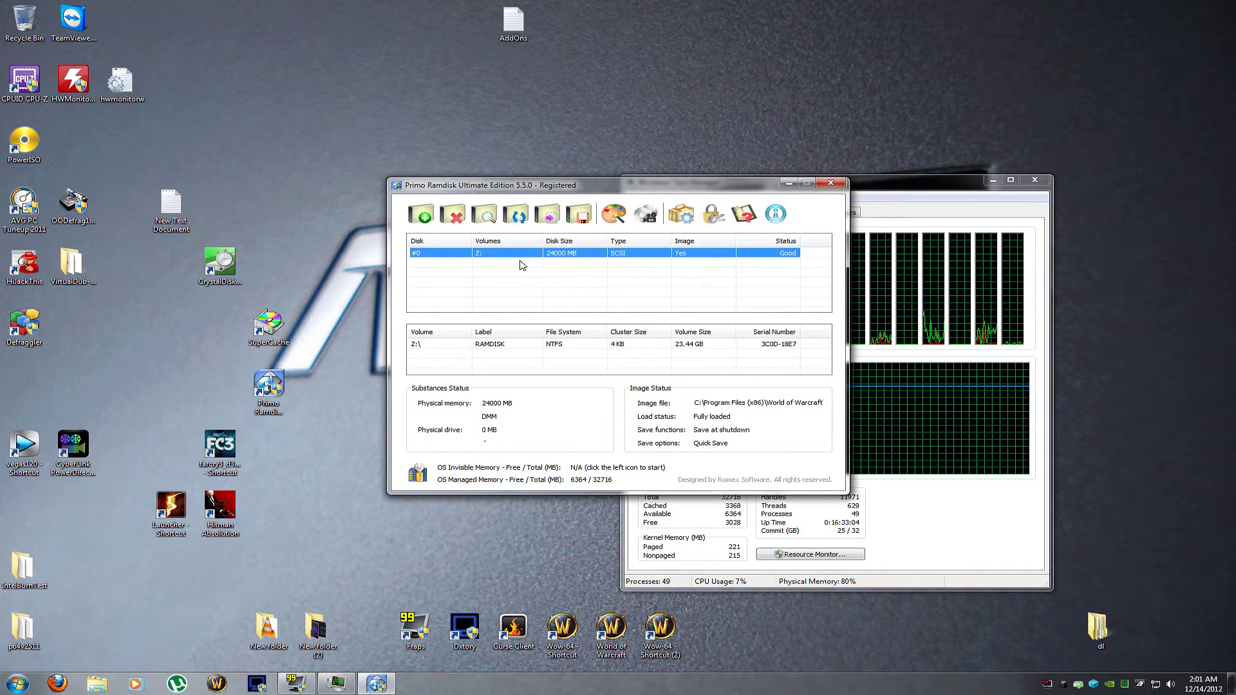
Browse the contents of the RAMDISK (Z:) drive in Explorer, check its capacity in the drive properties, and close Explorer.
click(97, 684)
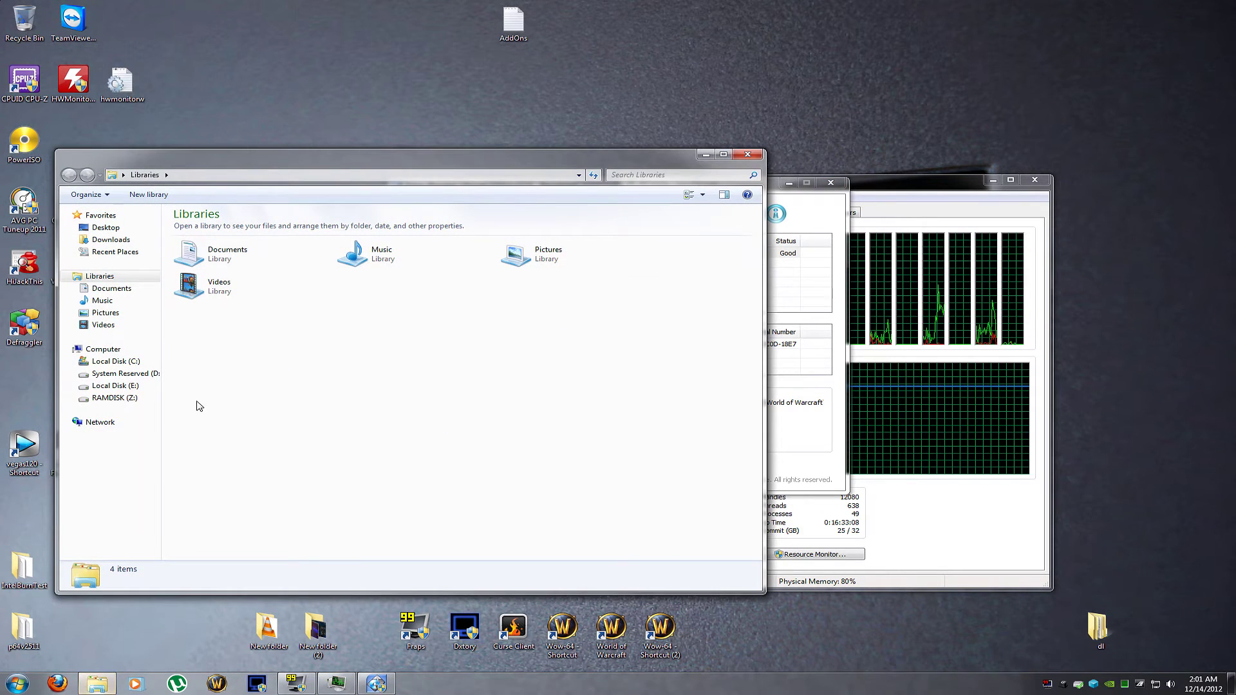
click(129, 398)
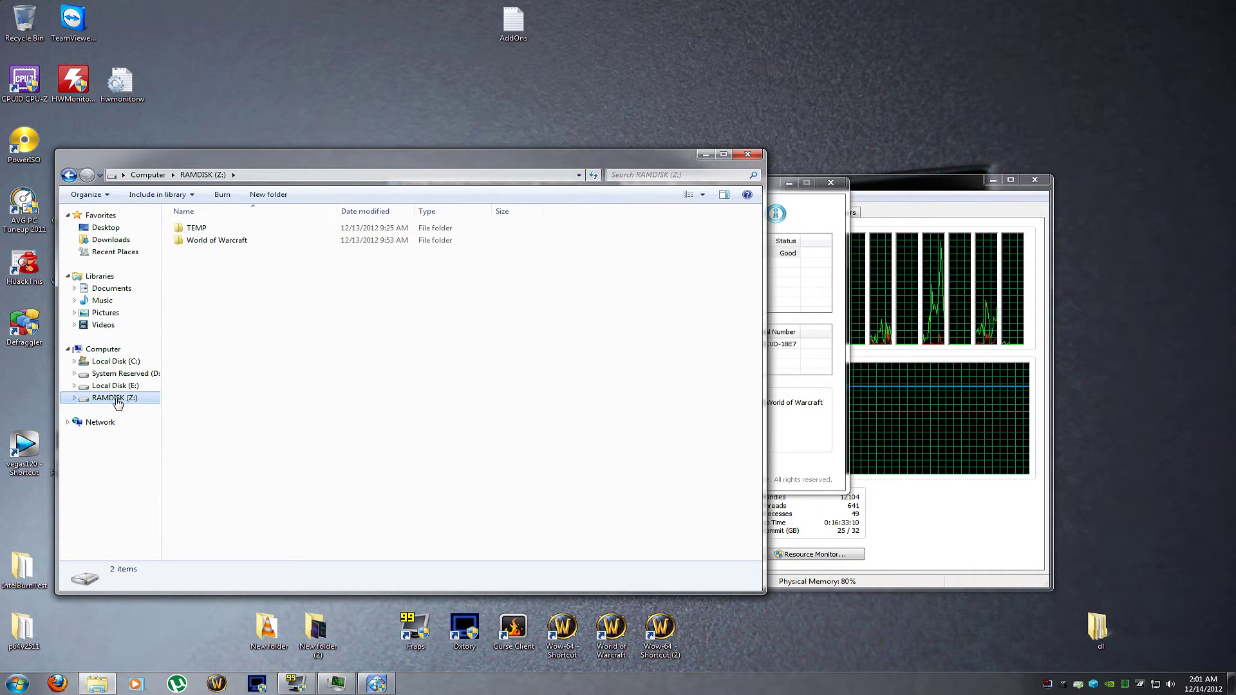
right_click(128, 398)
click(166, 629)
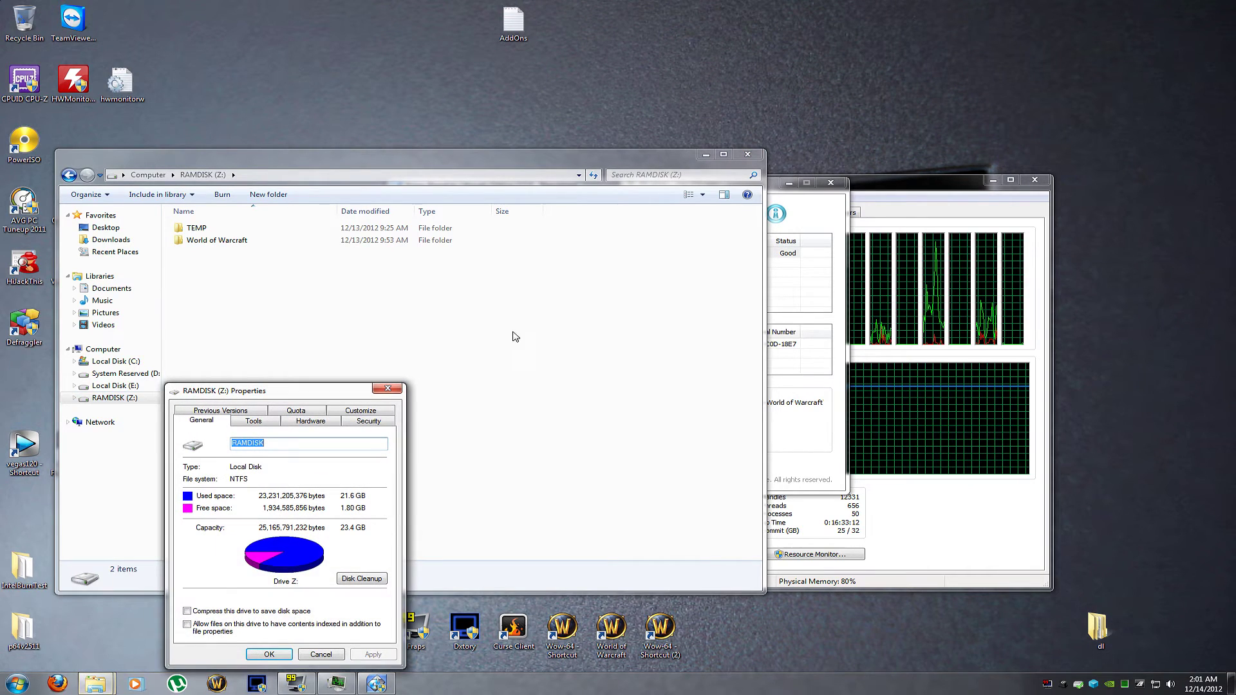
key(Escape)
click(747, 154)
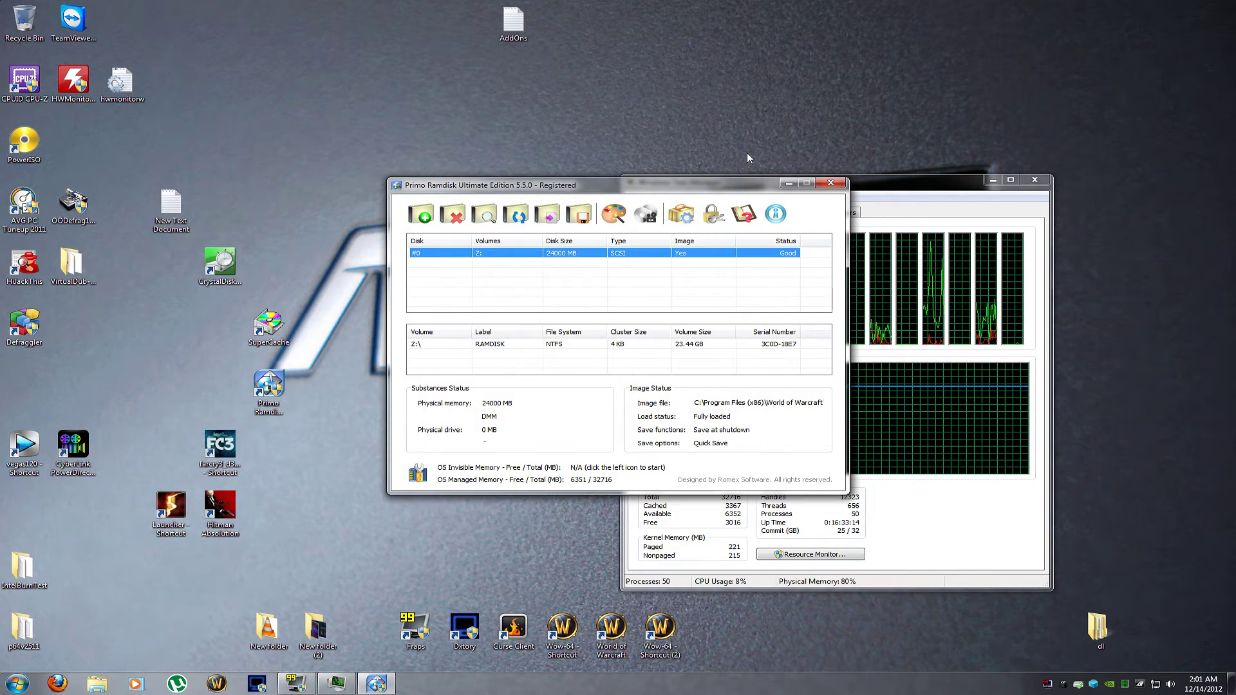
Close Primo Ramdisk, switch to Dxtory, and add the RAMDISK (Z:) drive to the folders for saving movies.
click(831, 183)
double_click(464, 628)
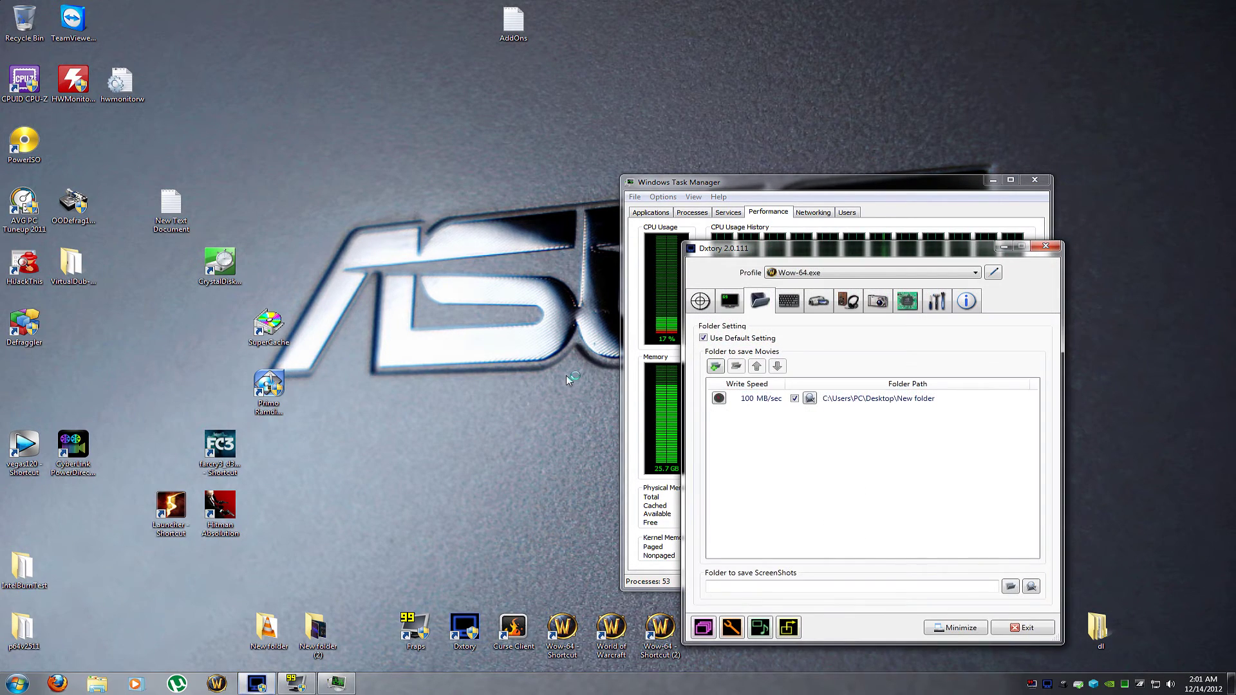
click(737, 366)
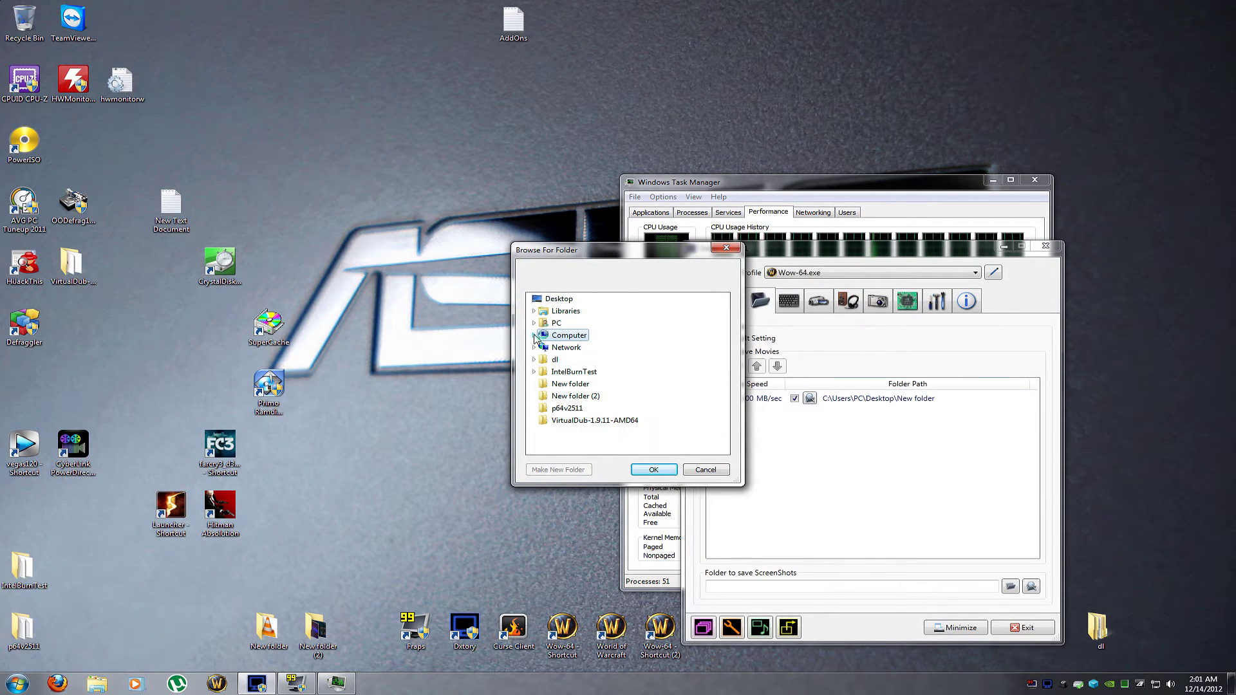
click(534, 336)
double_click(581, 395)
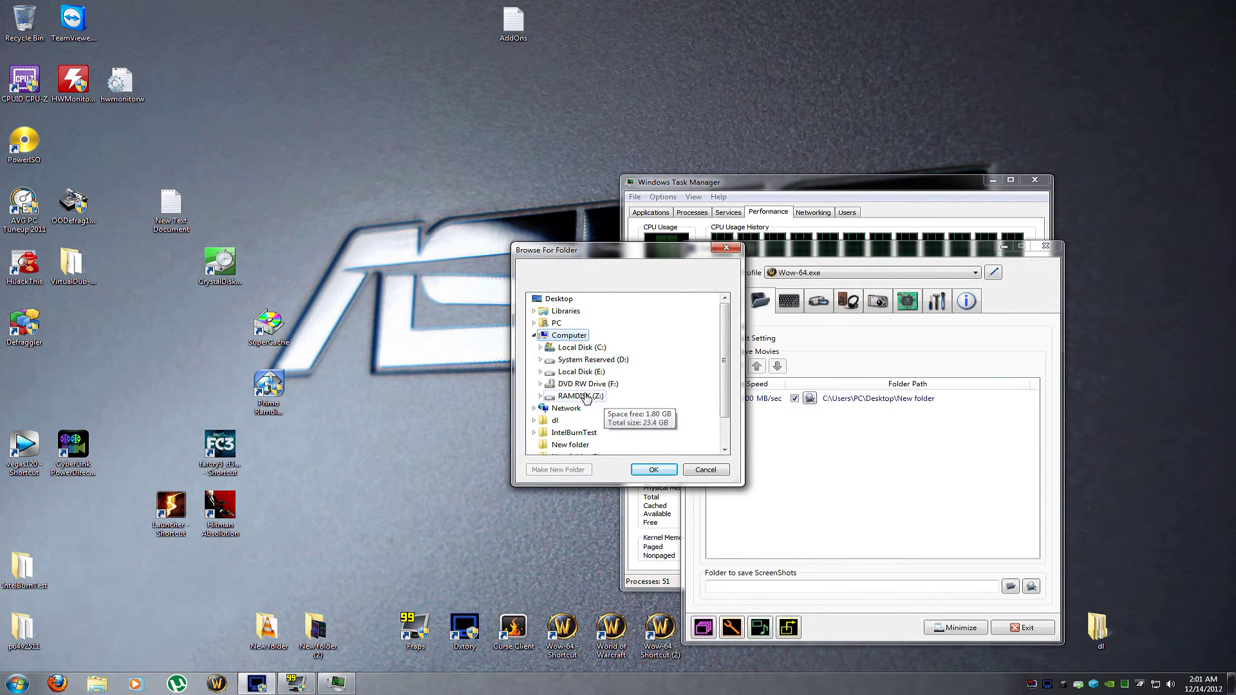
click(653, 472)
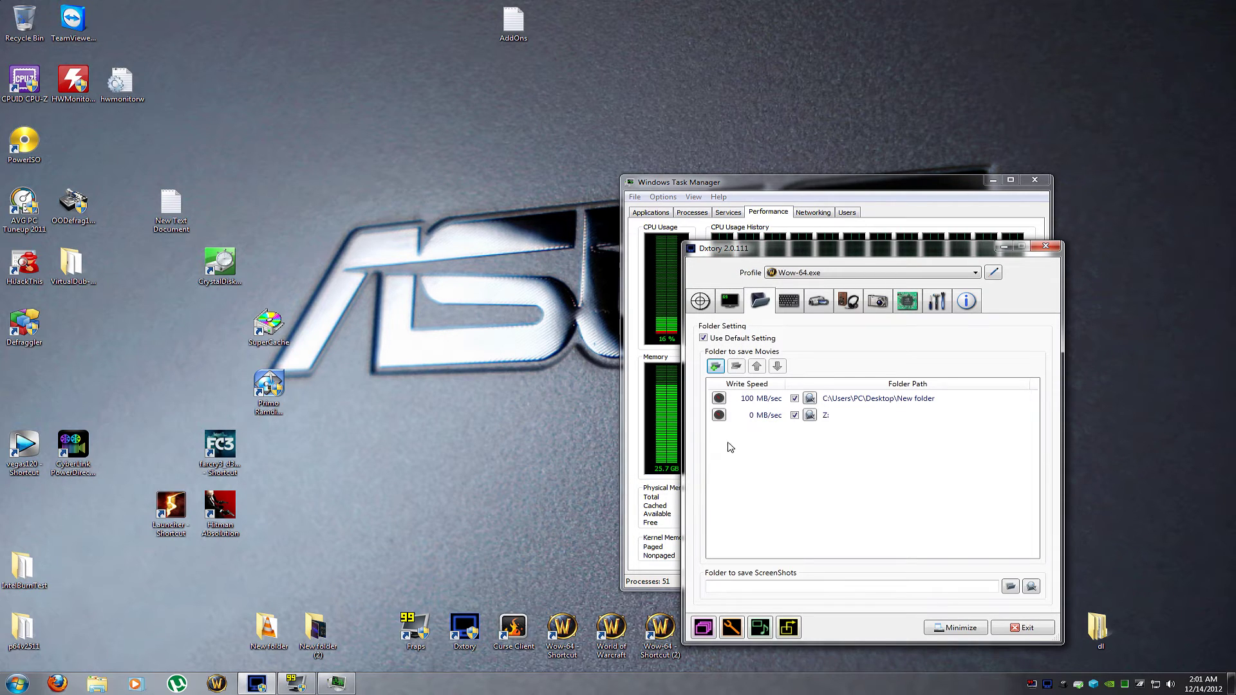
Benchmark the Z: folder's write speed repeatedly with a 1000 MB write size, and close the benchmark without applying the result.
click(719, 415)
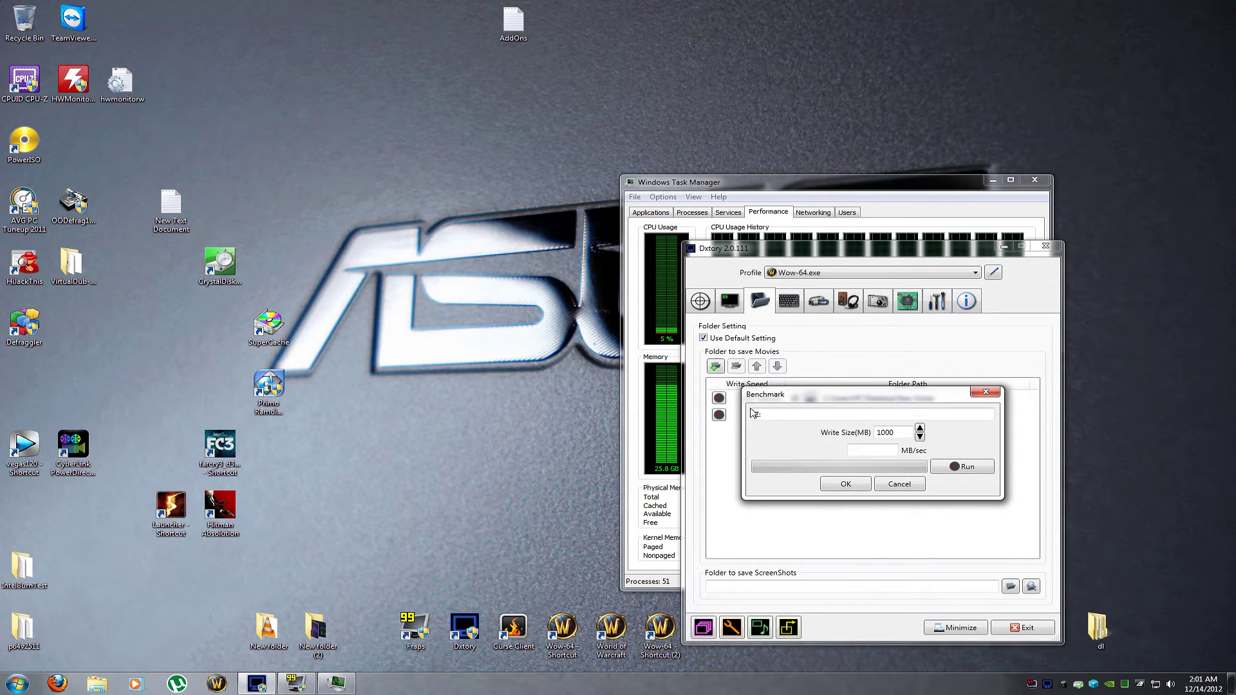
click(955, 468)
click(967, 474)
click(967, 473)
click(967, 473)
click(967, 474)
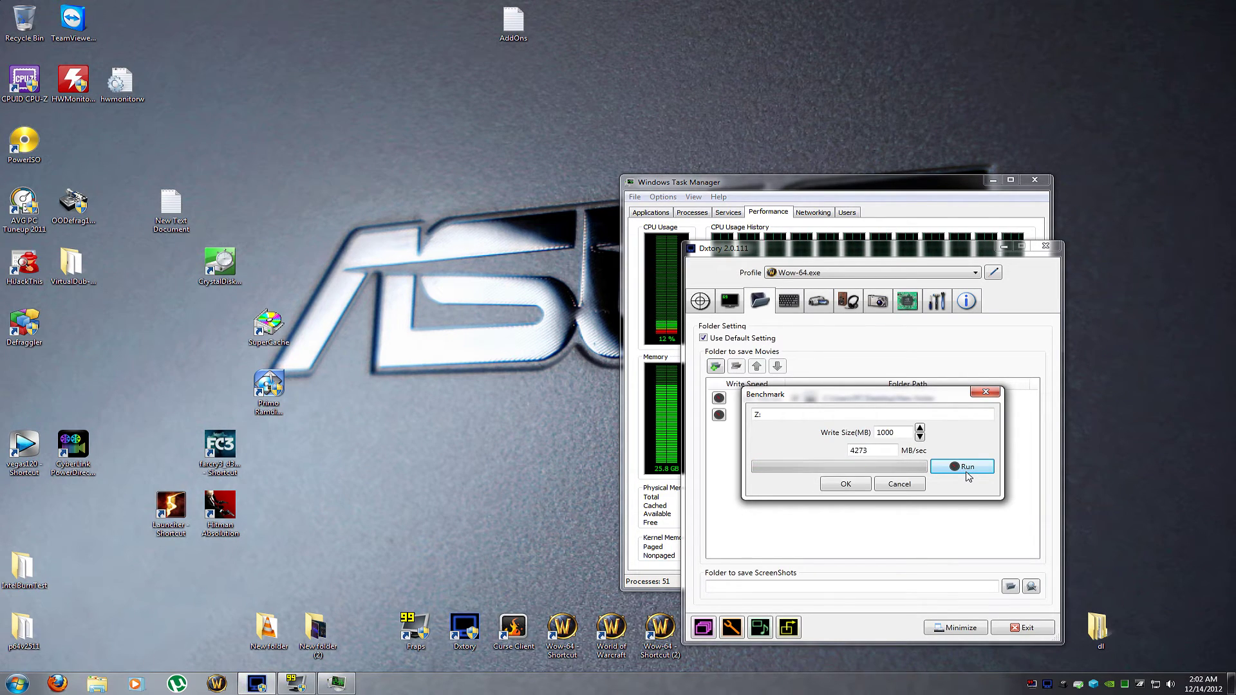
click(967, 473)
click(967, 468)
click(967, 467)
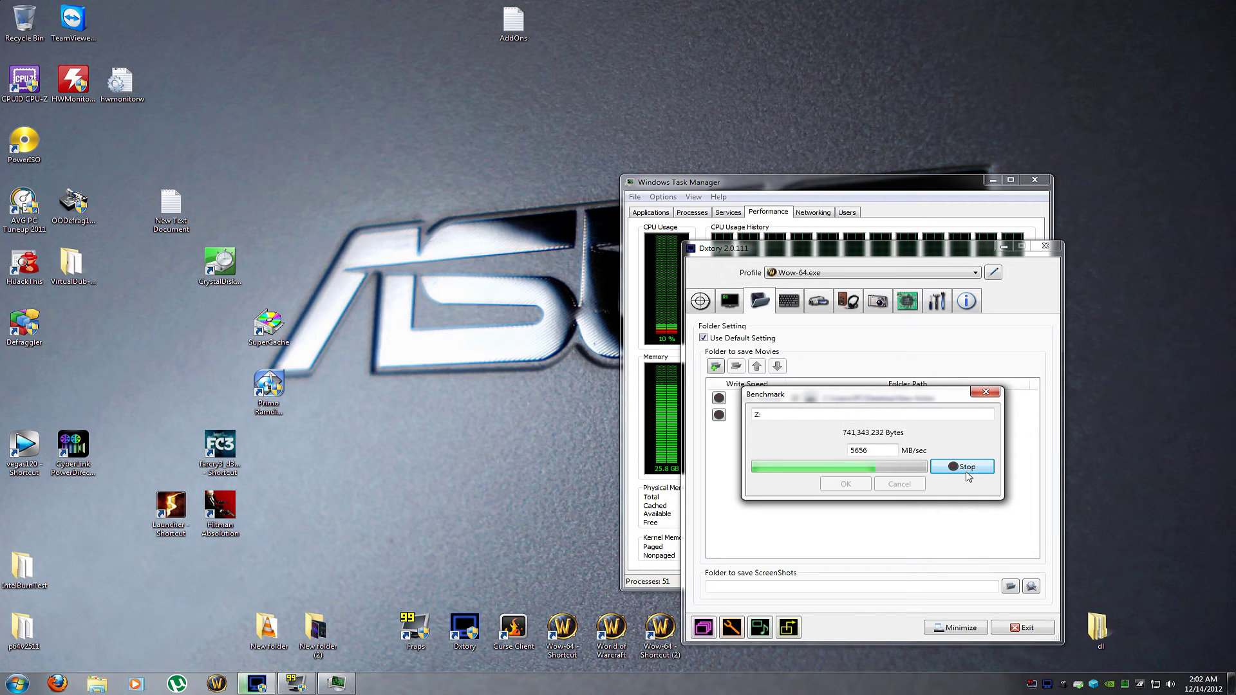
click(967, 467)
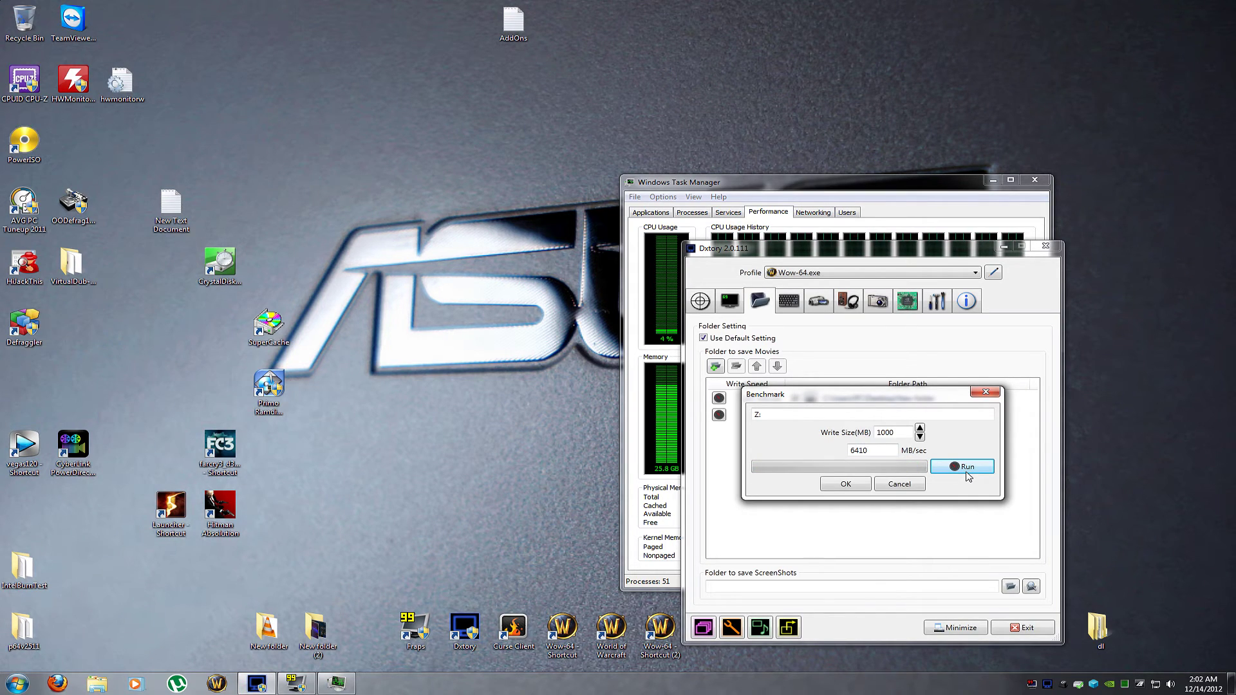
click(967, 474)
click(968, 474)
click(967, 474)
click(968, 474)
click(970, 470)
click(970, 470)
click(970, 470)
click(920, 428)
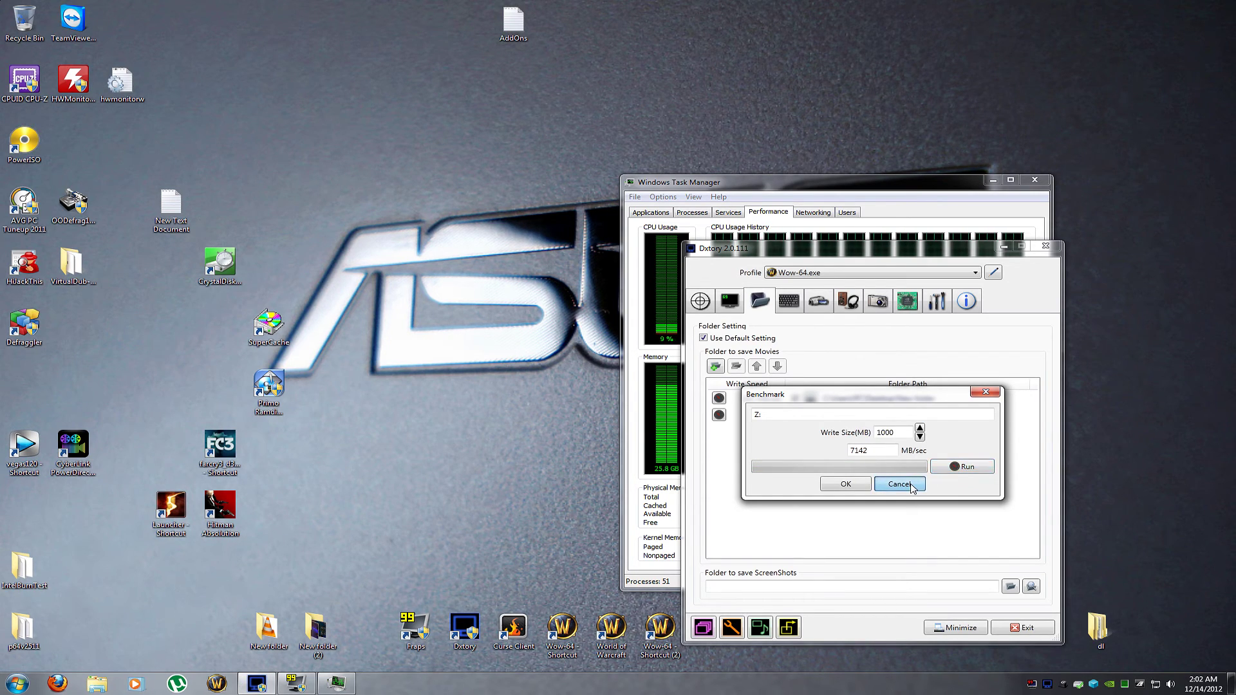
click(914, 488)
Remove the Z: folder from the folders for saving movies and close Dxtory.
click(750, 417)
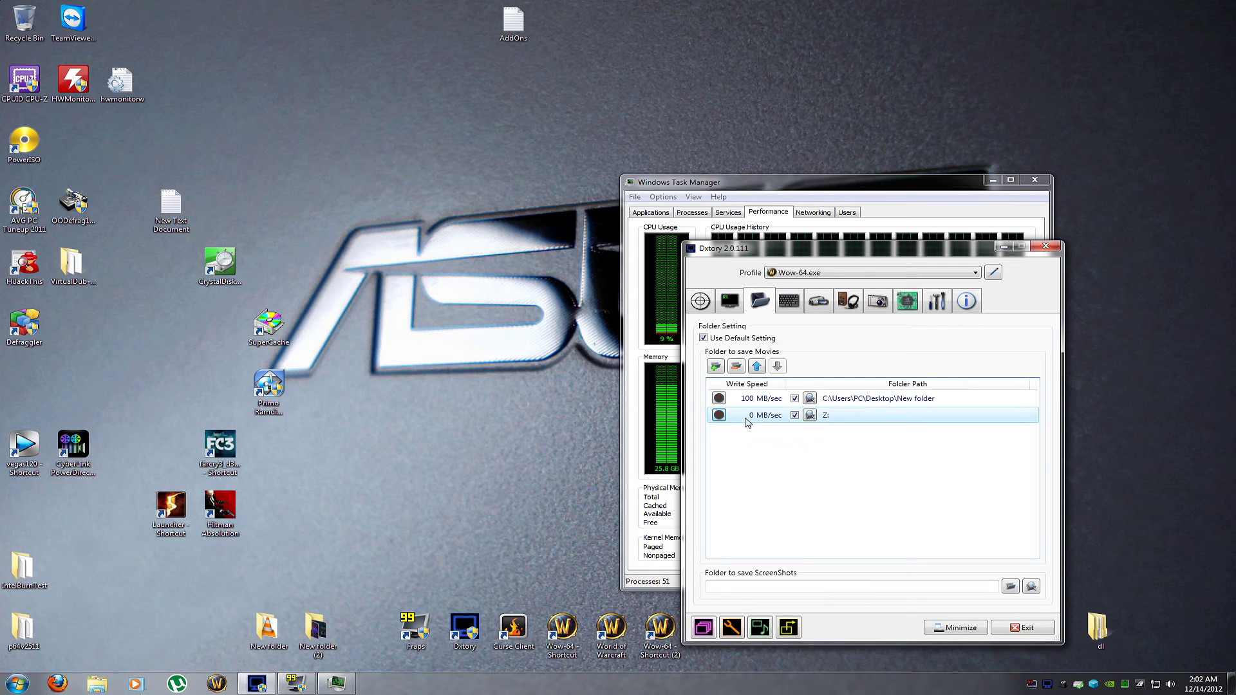
click(736, 367)
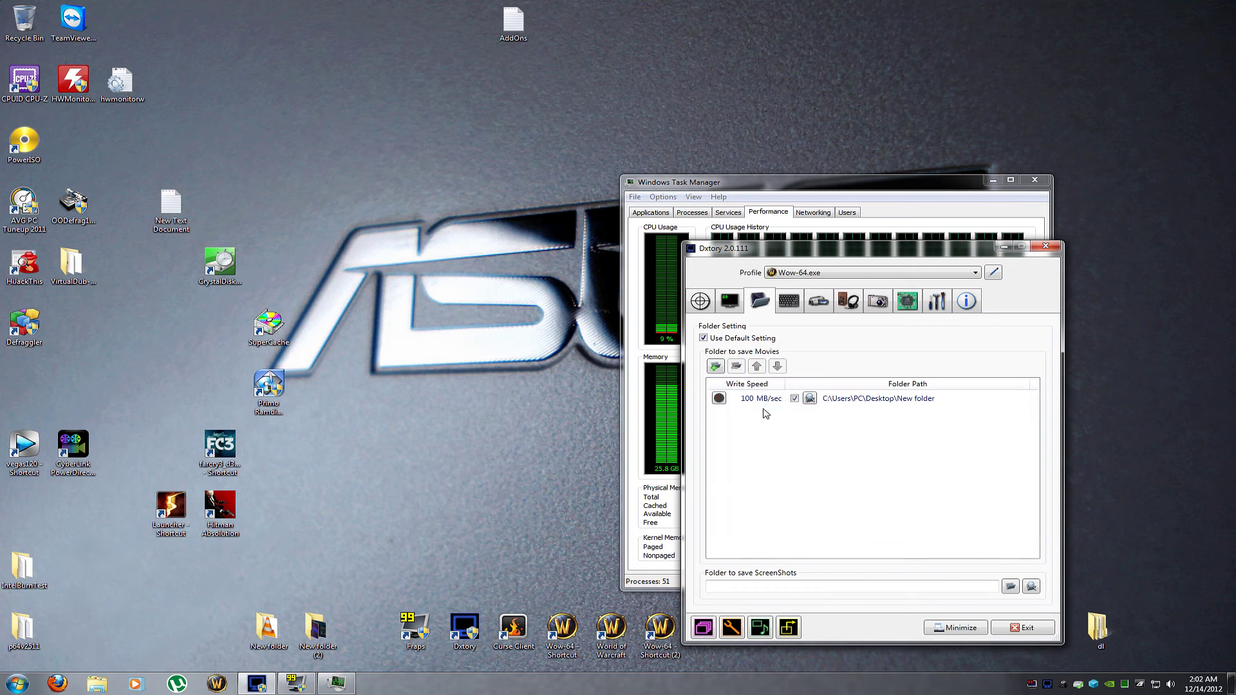
click(1045, 247)
drag(764, 191, 790, 193)
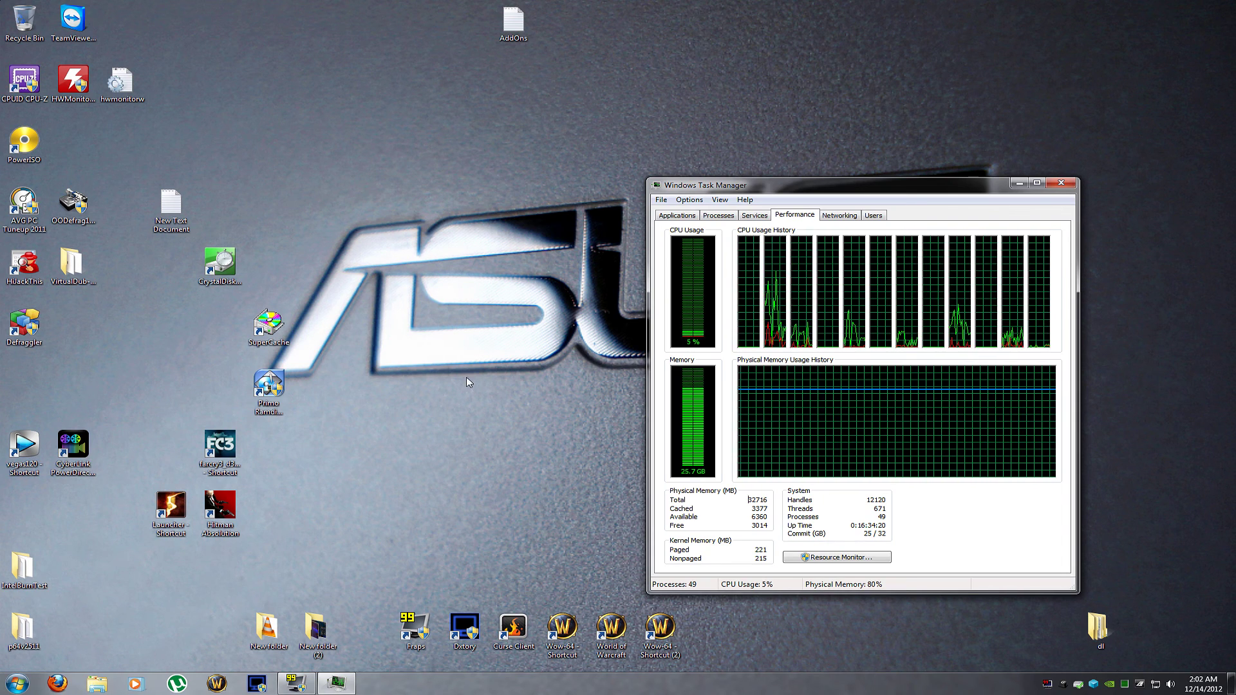
click(258, 329)
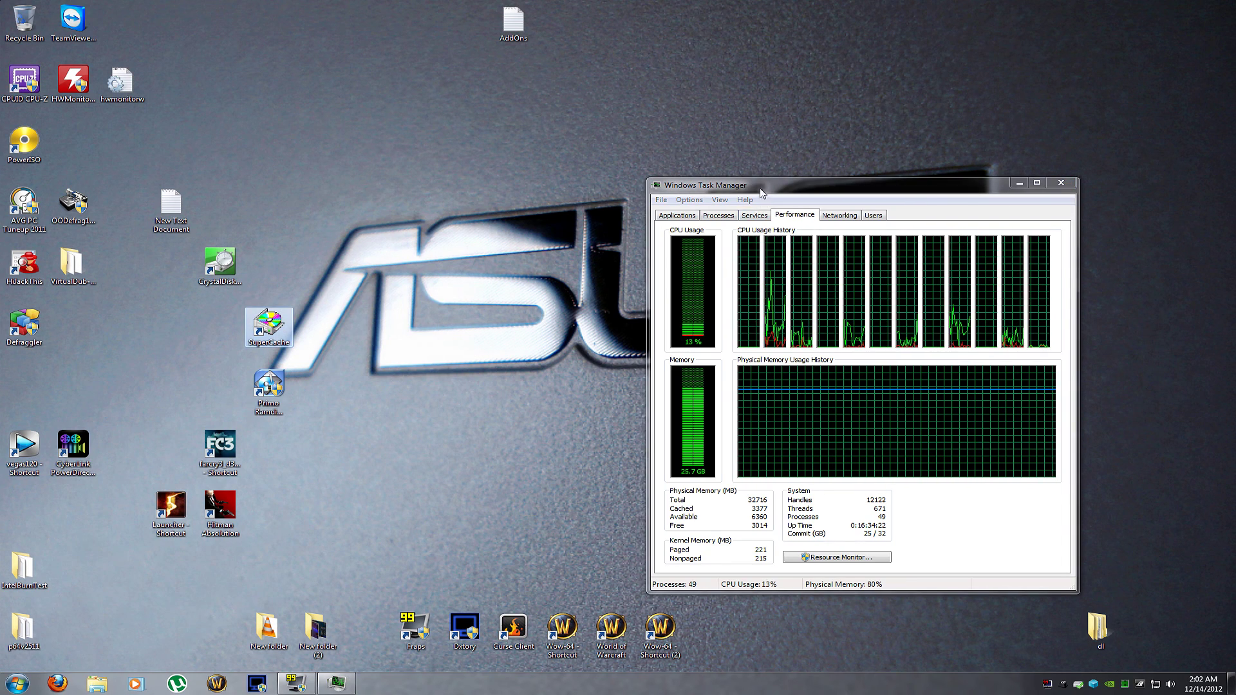
click(853, 192)
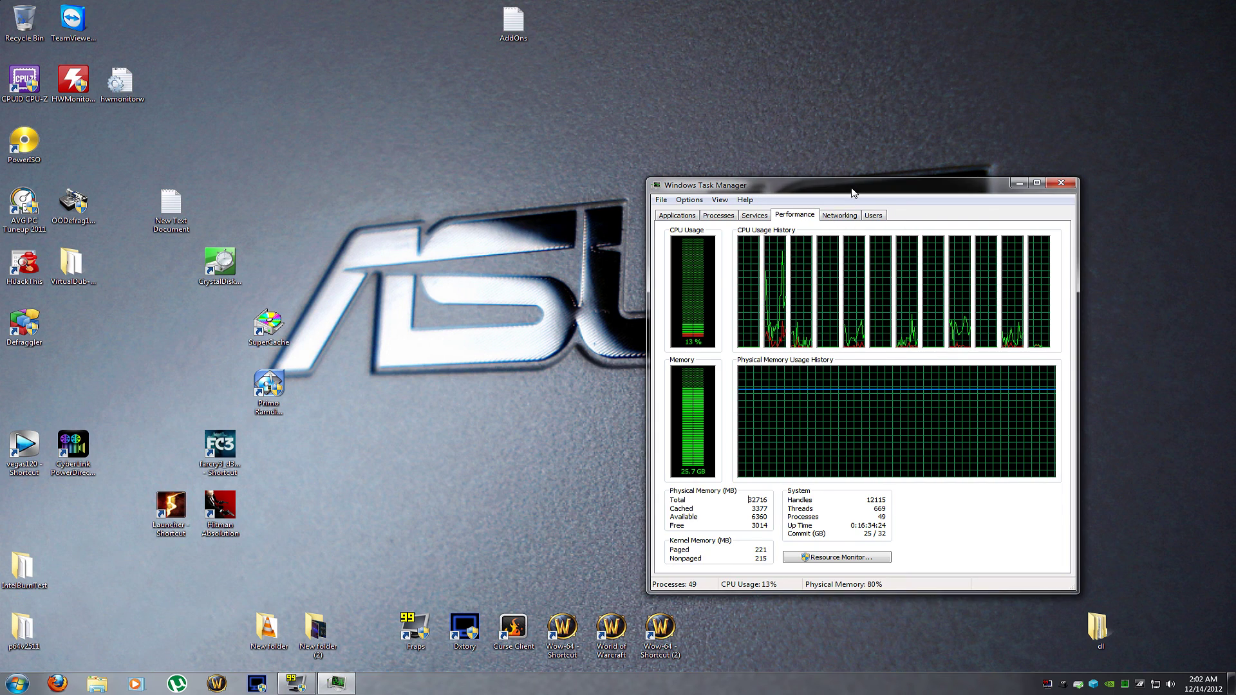